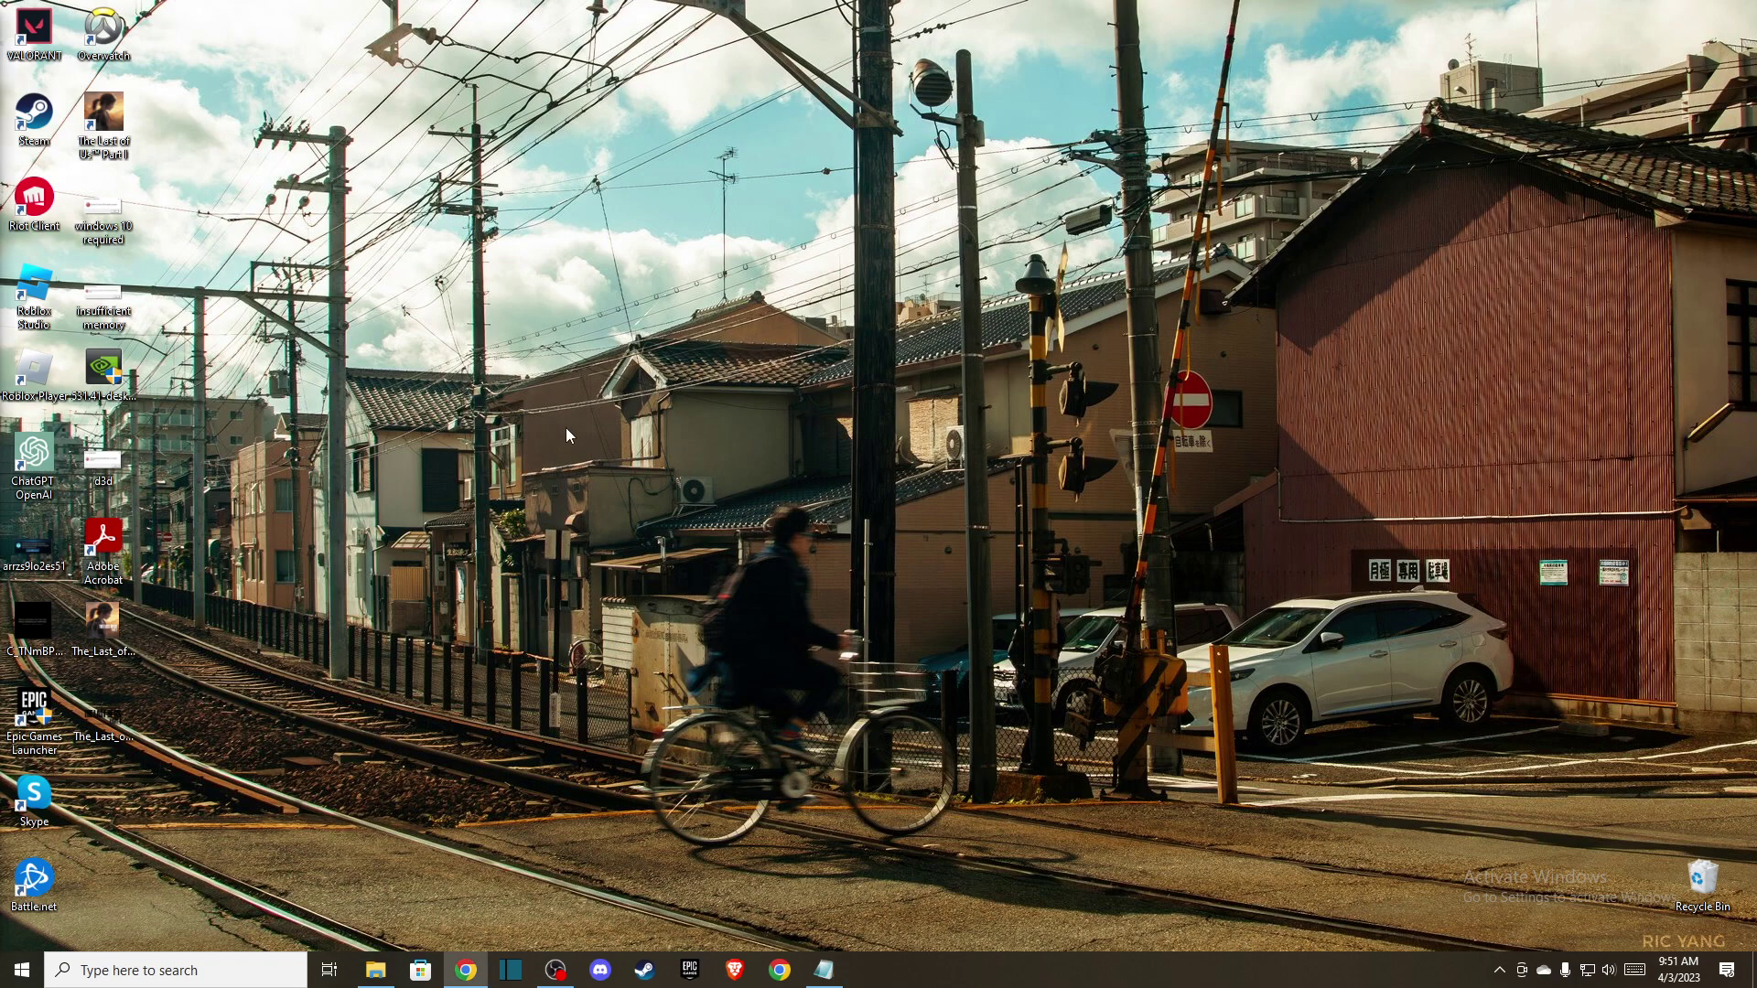
# Search 'services' from the taskbar and launch the Services console.
pyautogui.click(179, 969)
pyautogui.write('SERT')
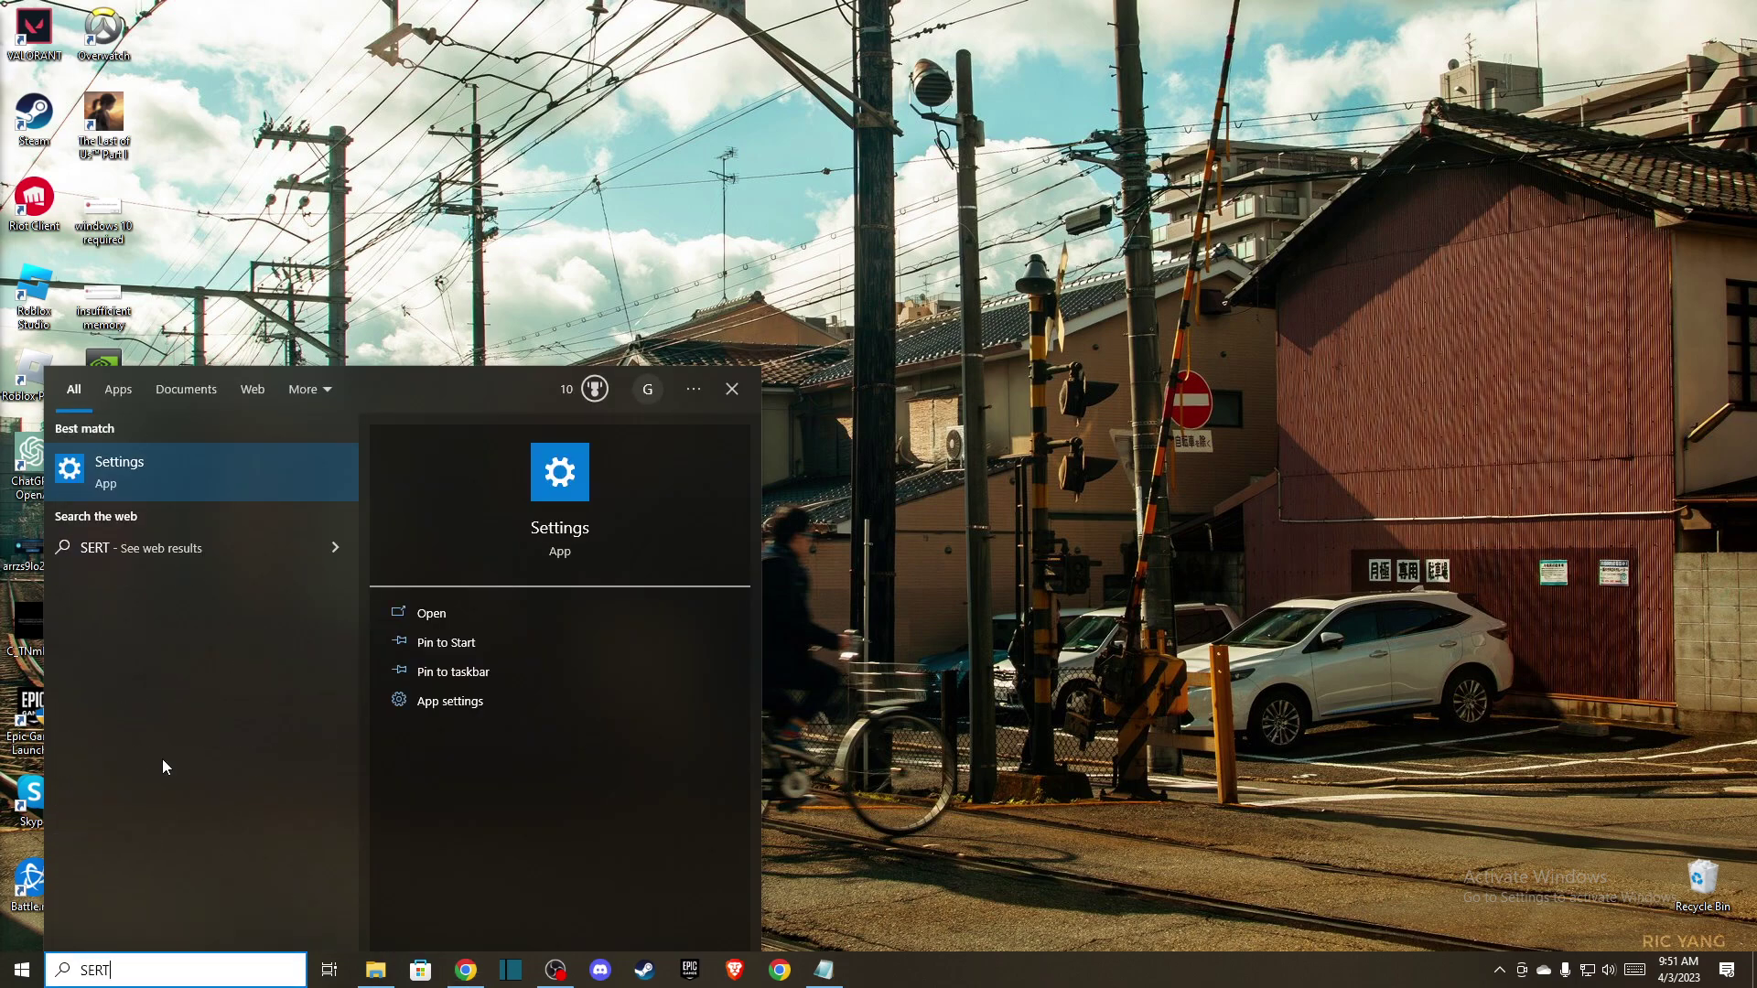
pyautogui.press('BackSpace')
pyautogui.press('BackSpace')
pyautogui.press('BackSpace')
pyautogui.write('ER')
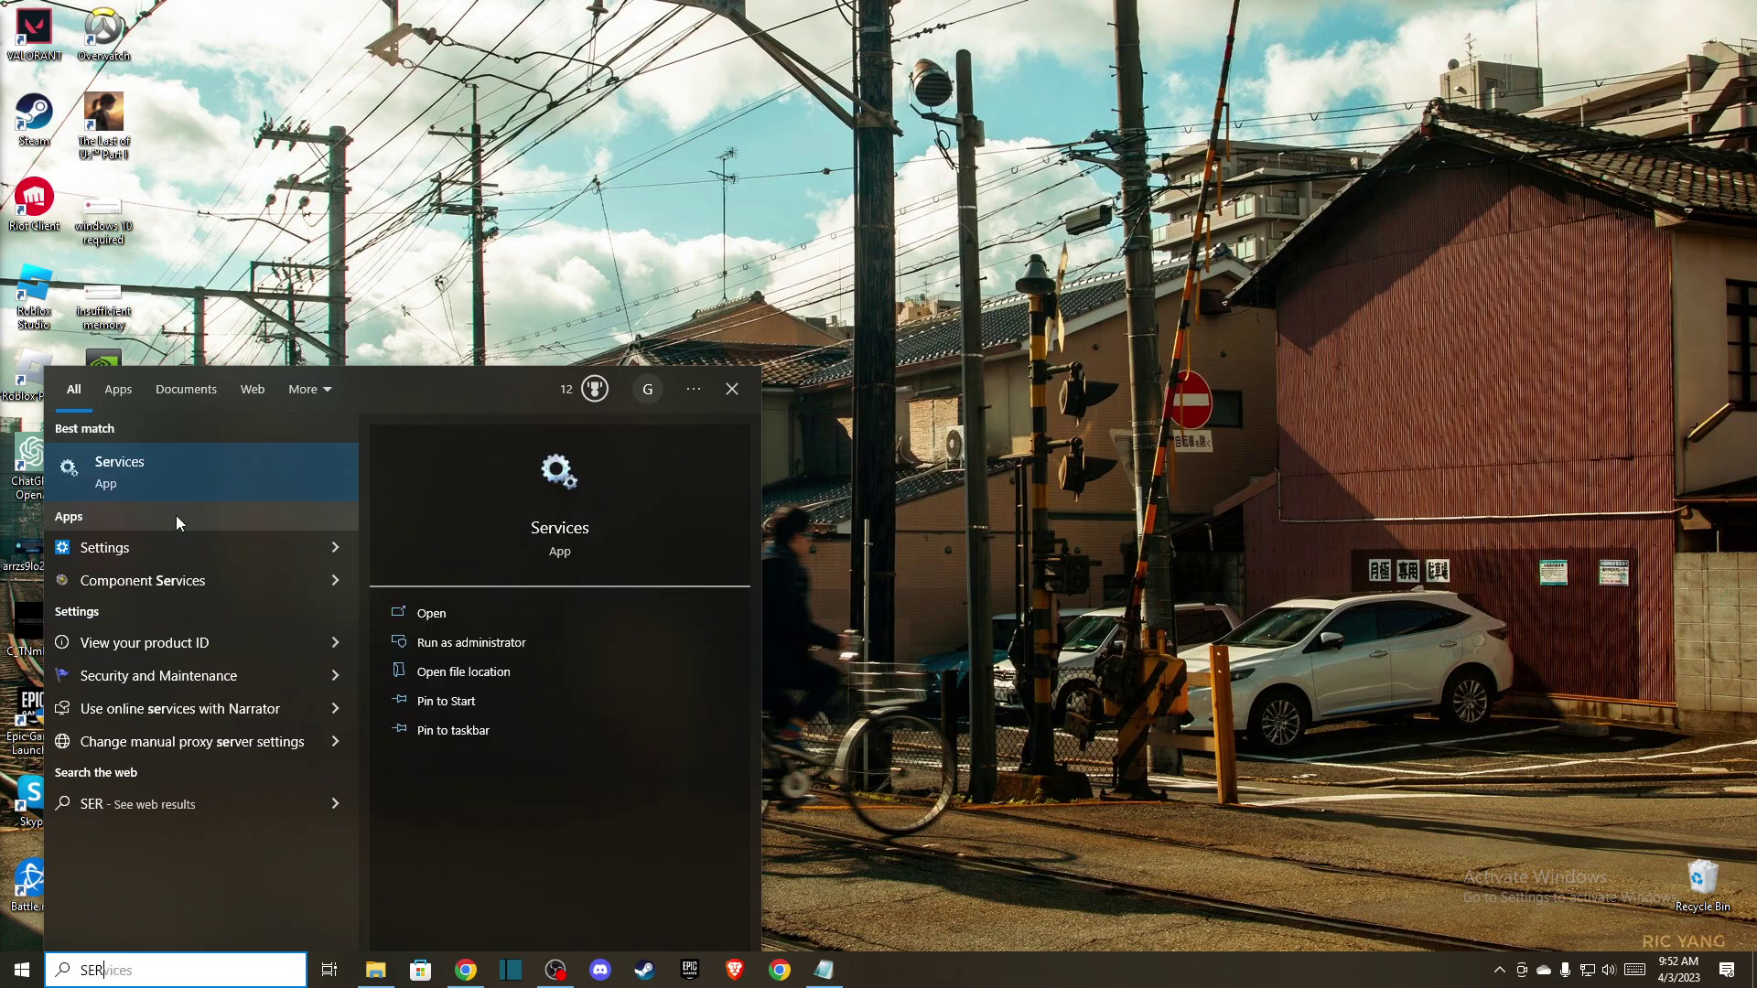
pyautogui.click(191, 481)
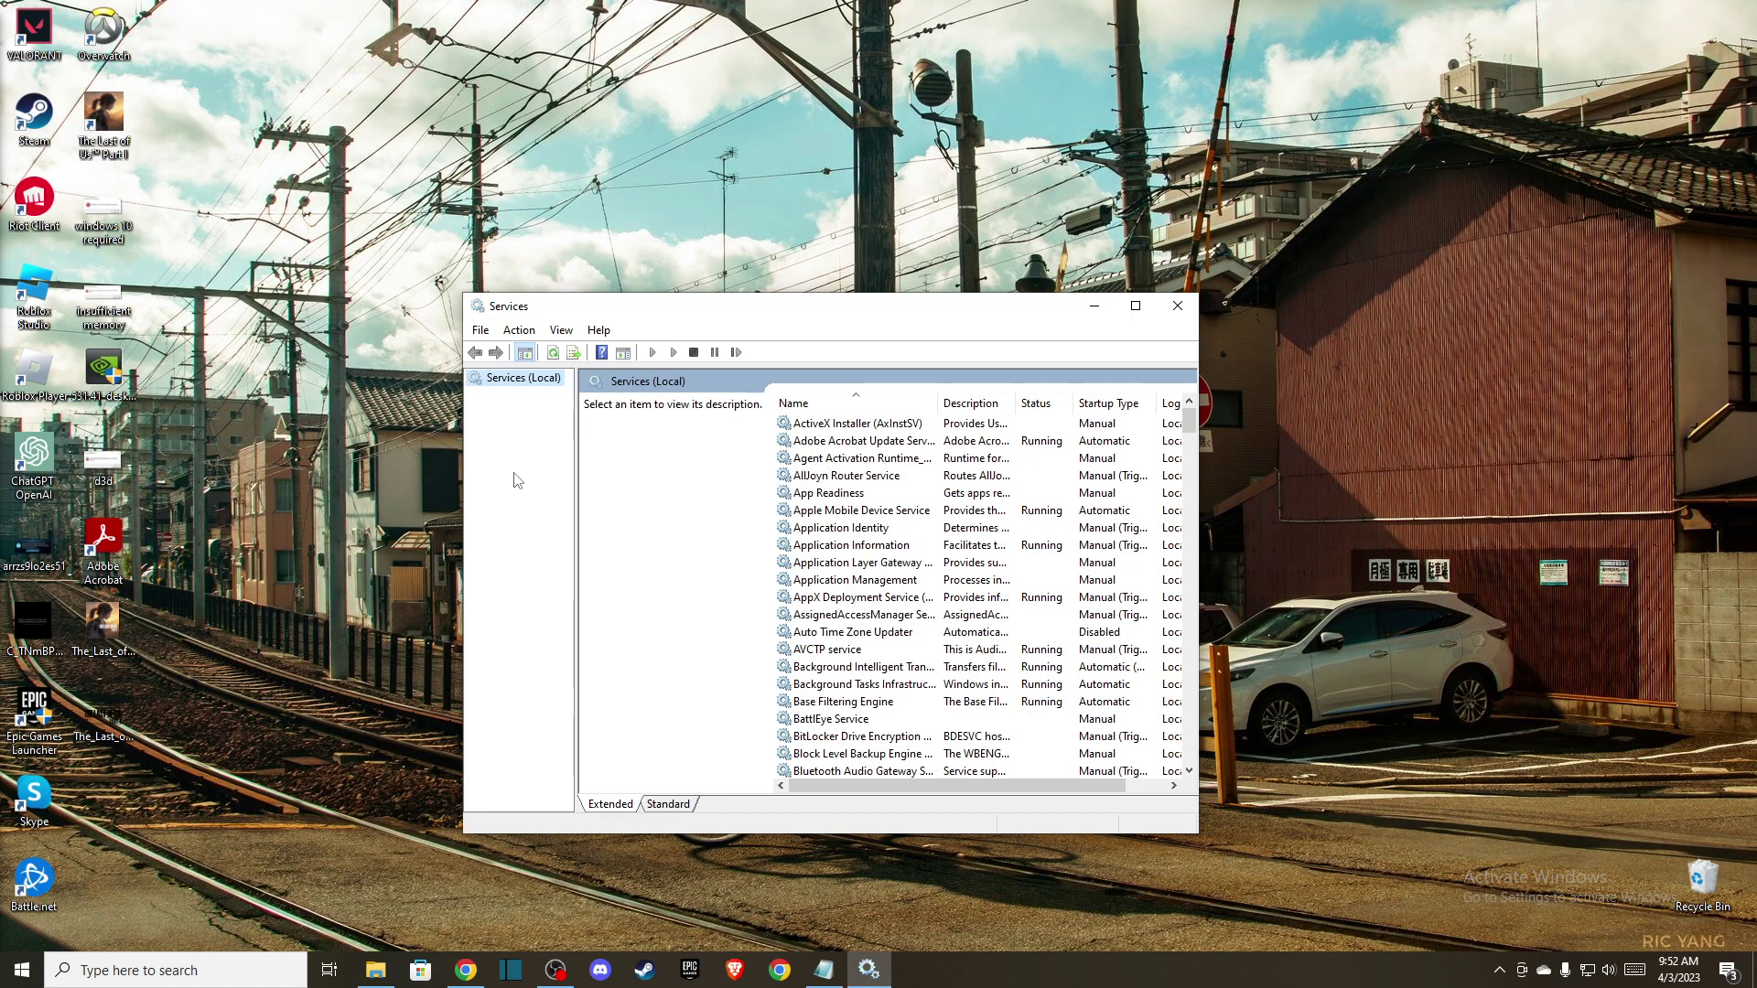
# Jump to the vgc service in the list and bring up its context menu.
pyautogui.click(888, 434)
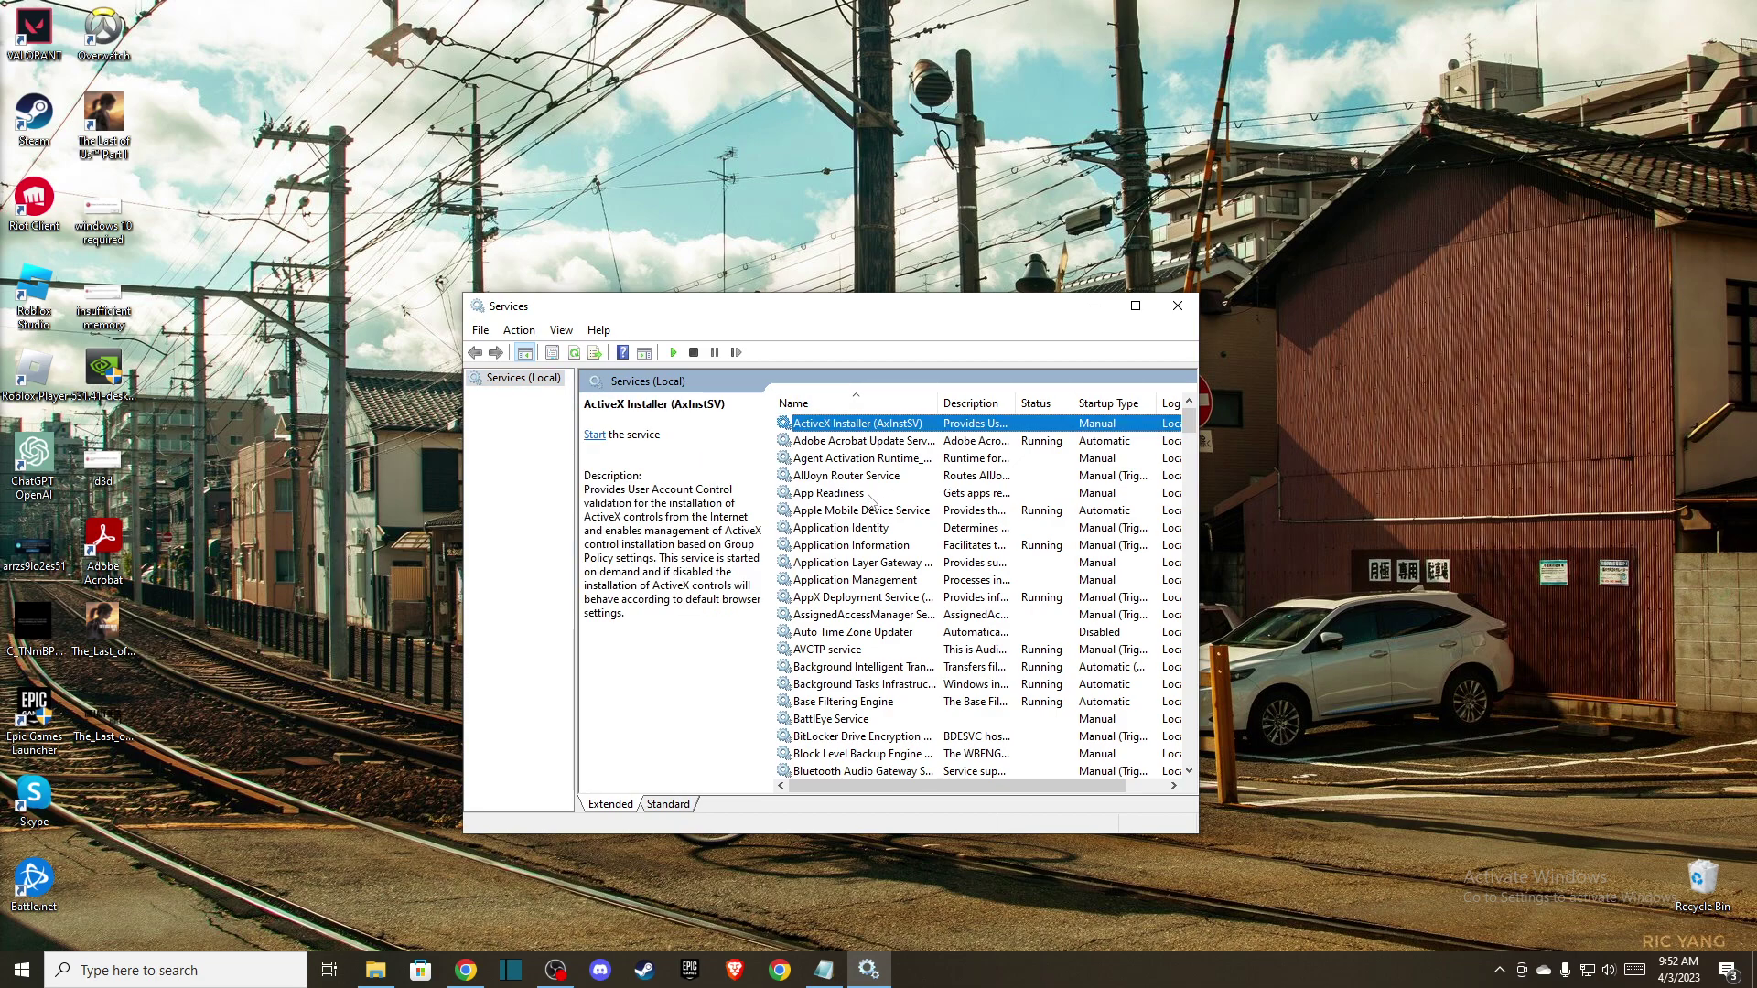
pyautogui.press('v')
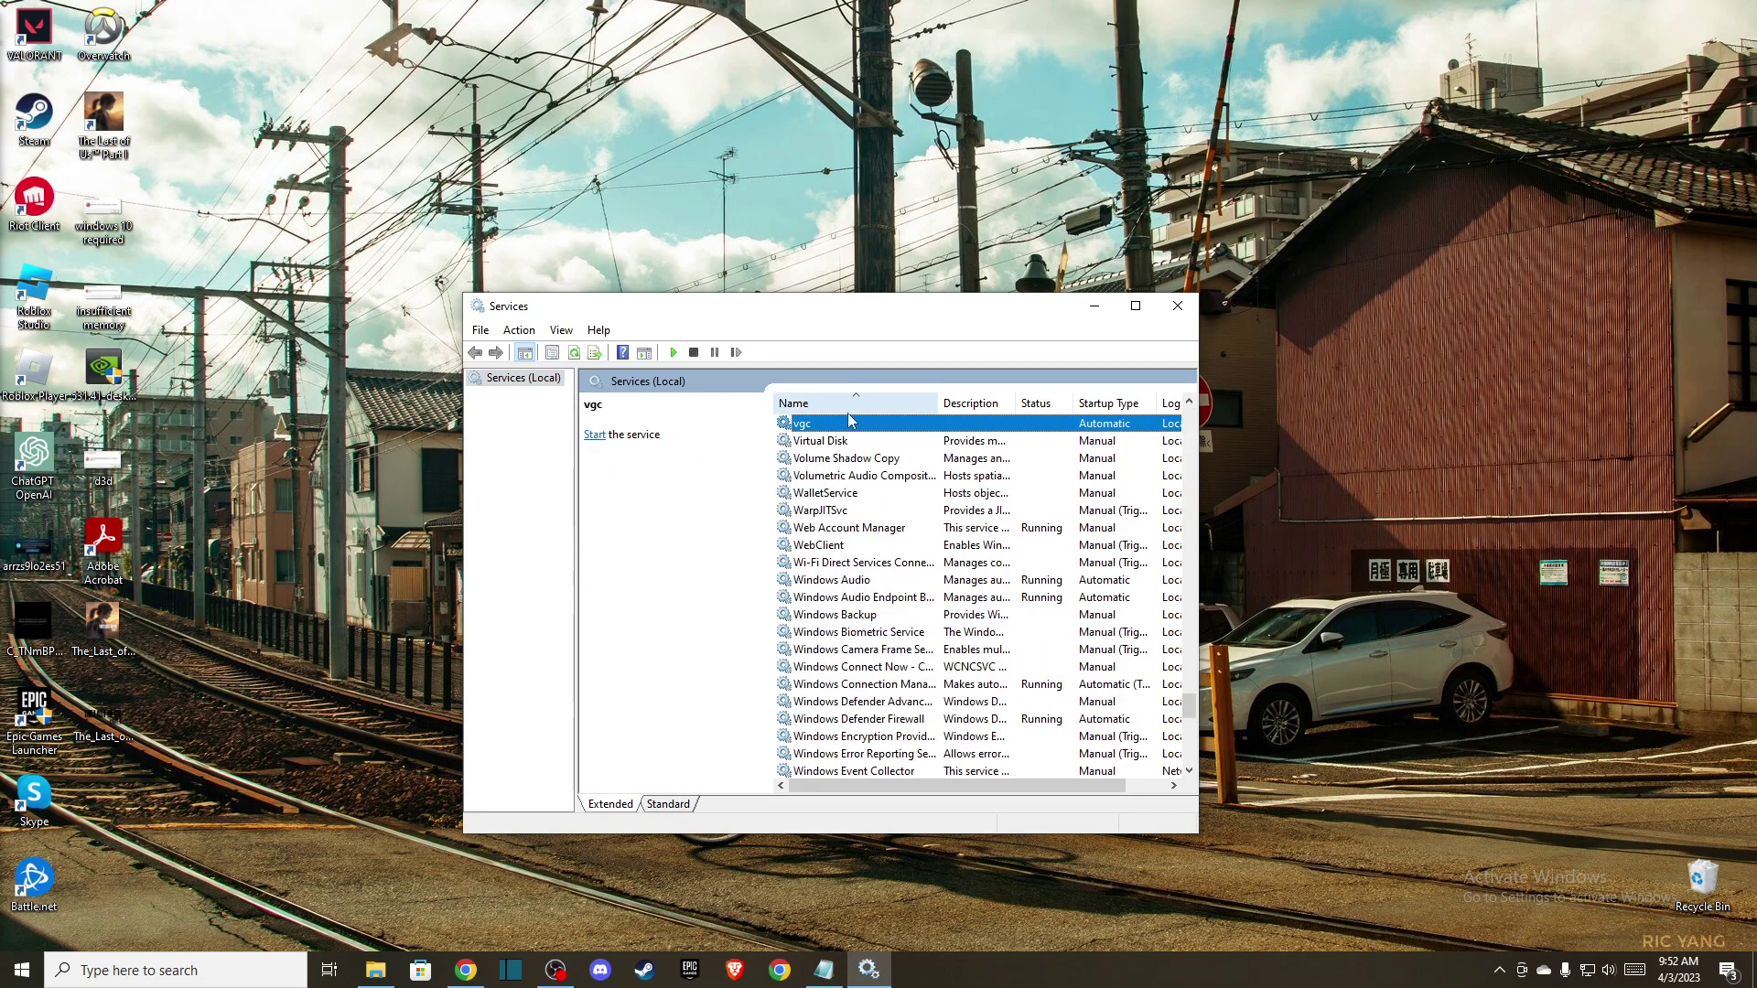
pyautogui.rightClick(807, 426)
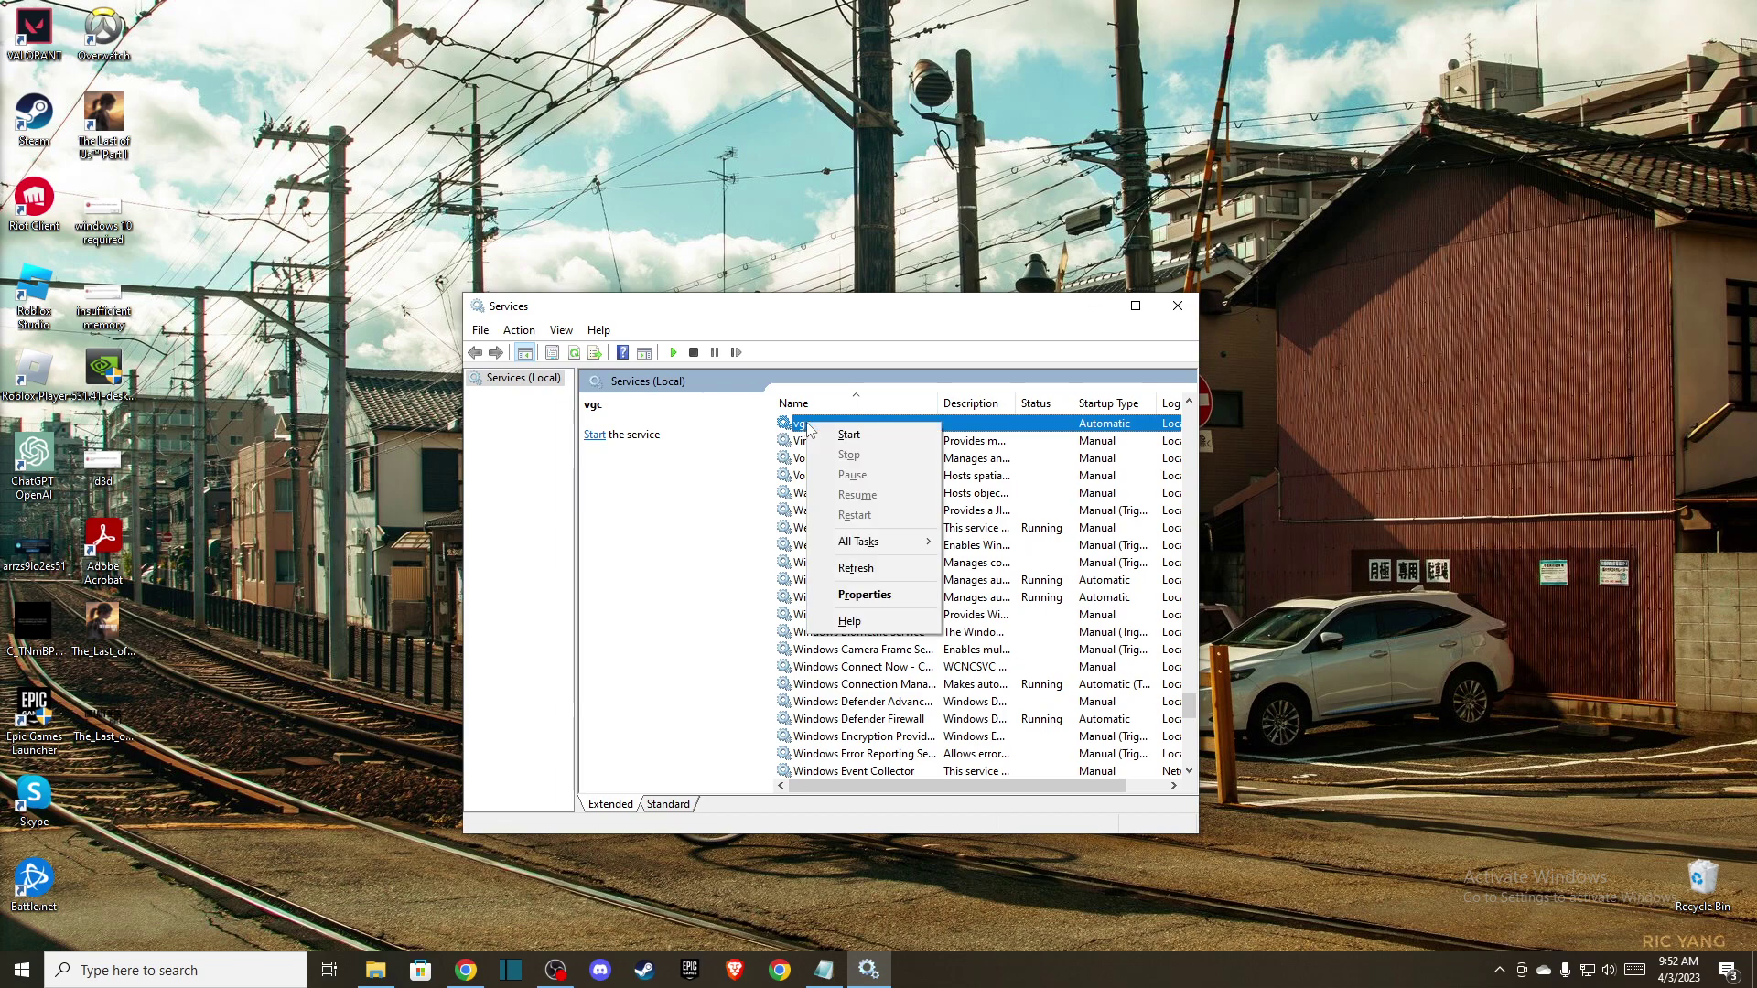
# In vgc Properties keep Startup type Automatic, start the service, then apply and confirm.
pyautogui.click(862, 593)
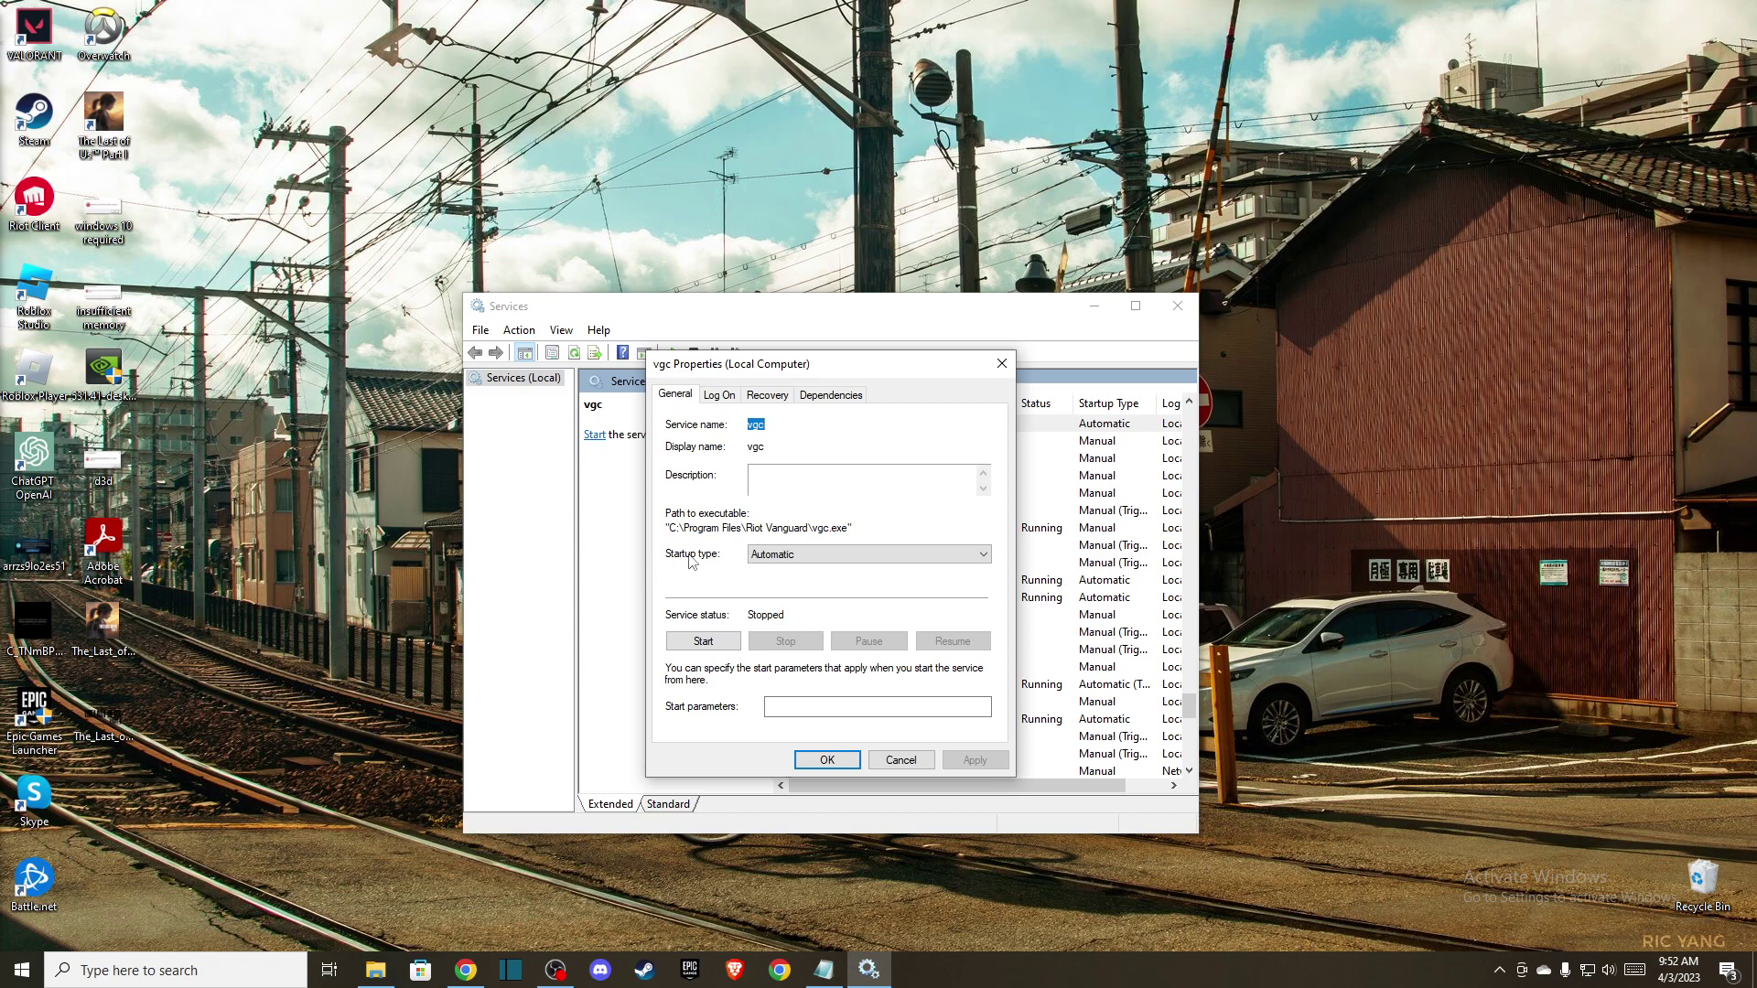
pyautogui.click(786, 552)
pyautogui.click(760, 588)
pyautogui.click(703, 641)
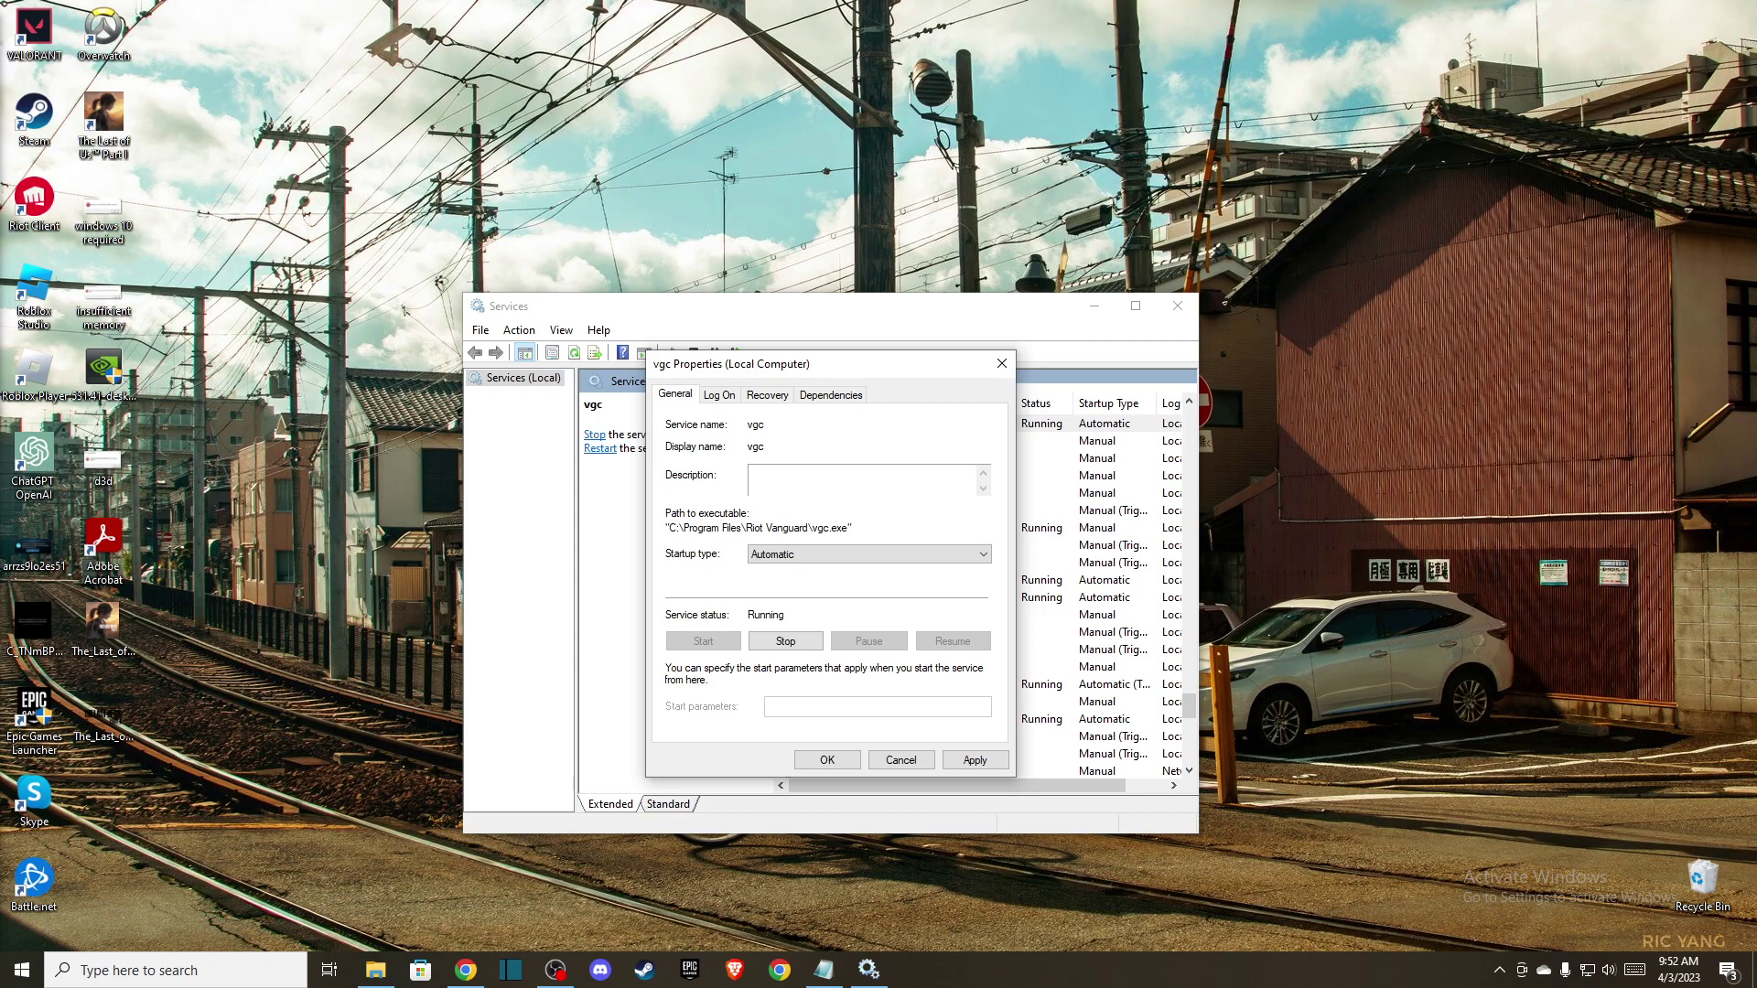
pyautogui.click(970, 759)
pyautogui.click(823, 758)
pyautogui.scroll(-3, 857, 554)
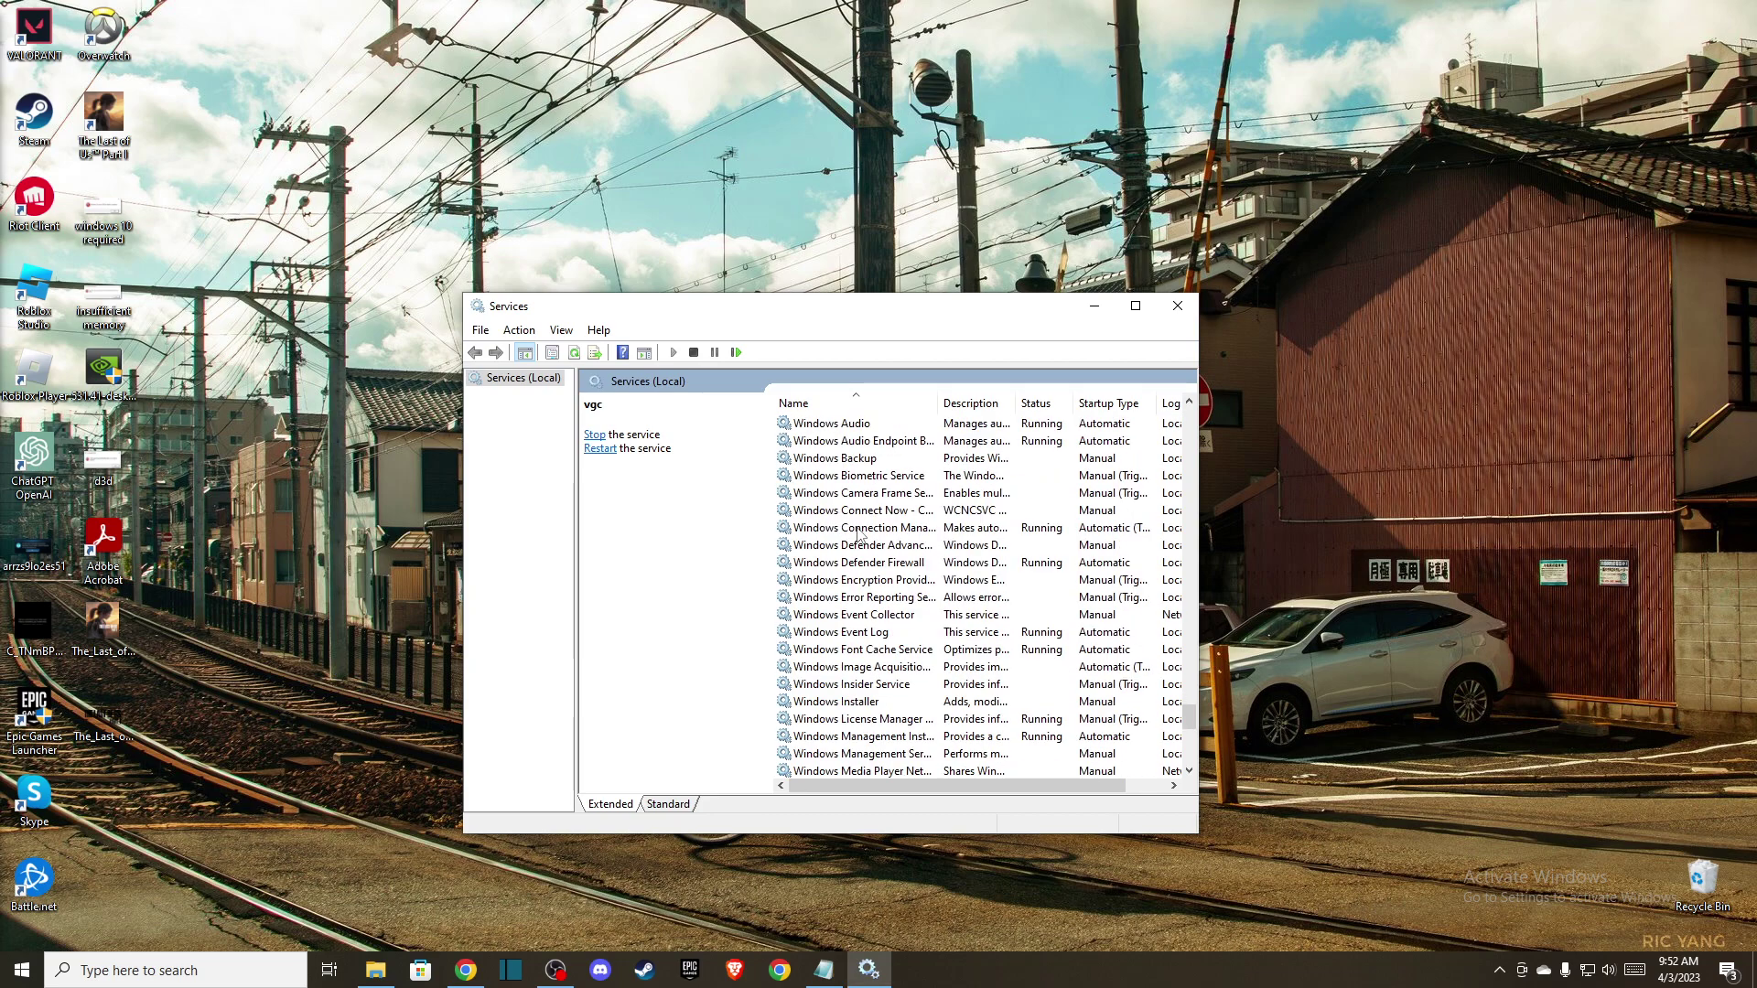
pyautogui.scroll(4, 858, 553)
pyautogui.scroll(2, 858, 554)
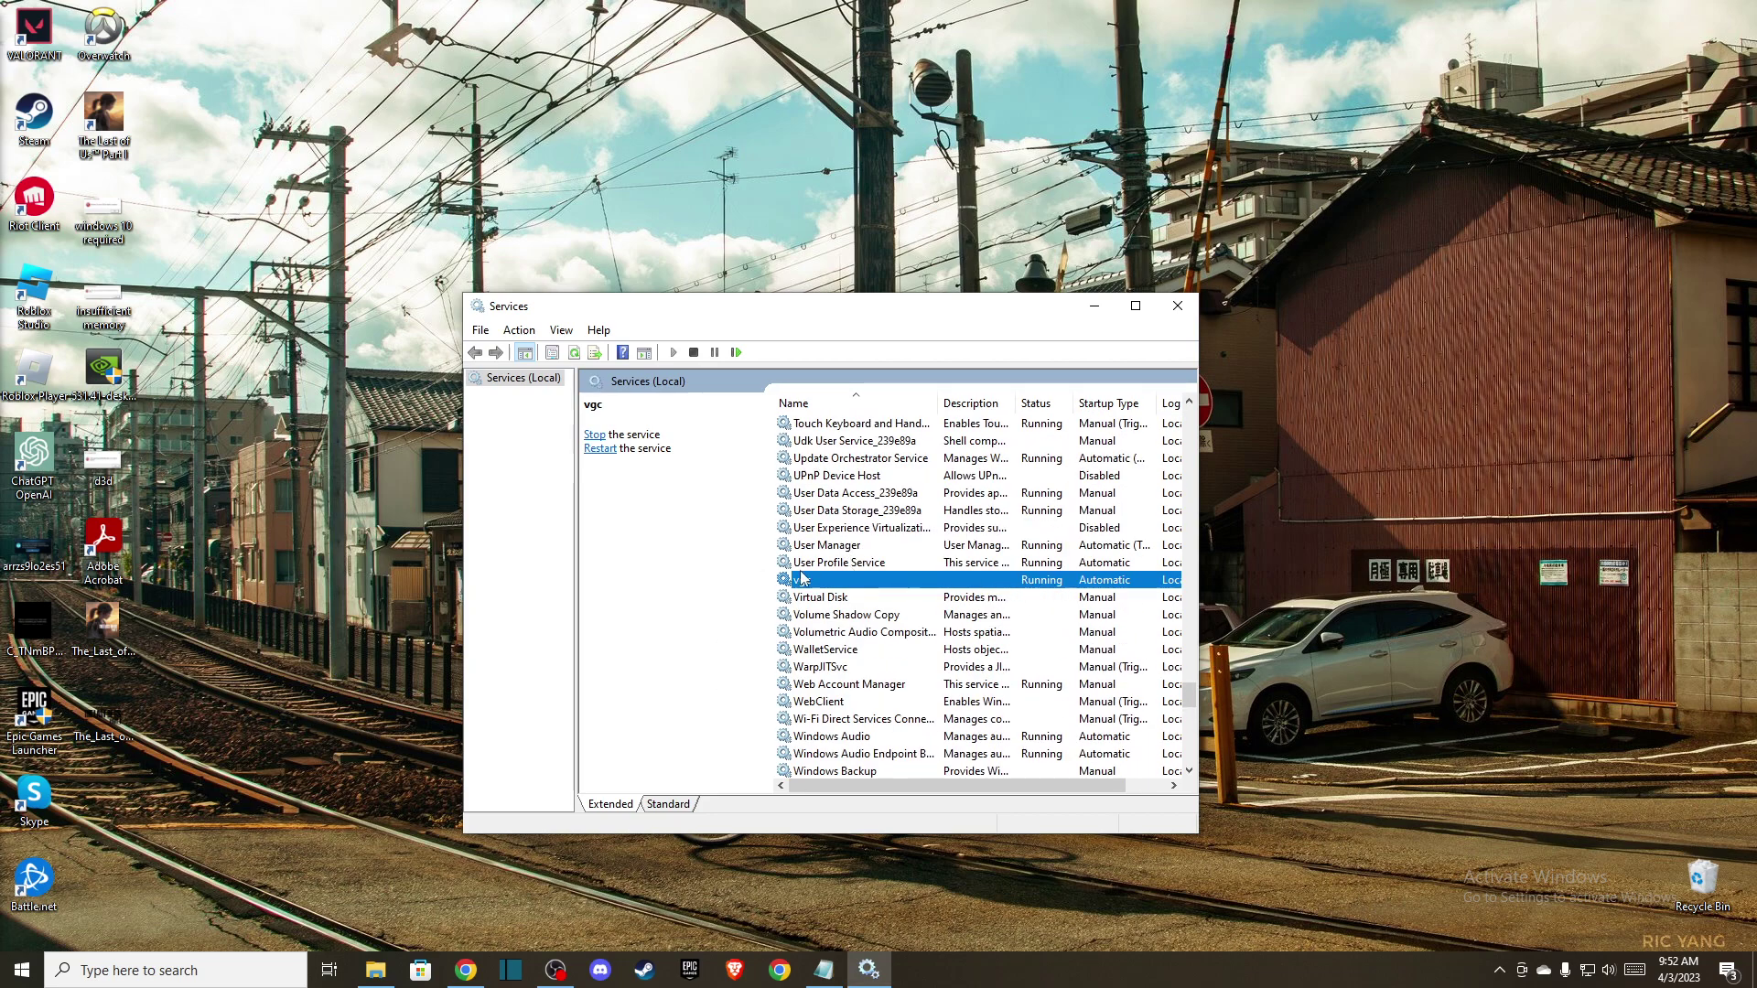
# Close the Services window to return to the desktop.
pyautogui.click(1182, 306)
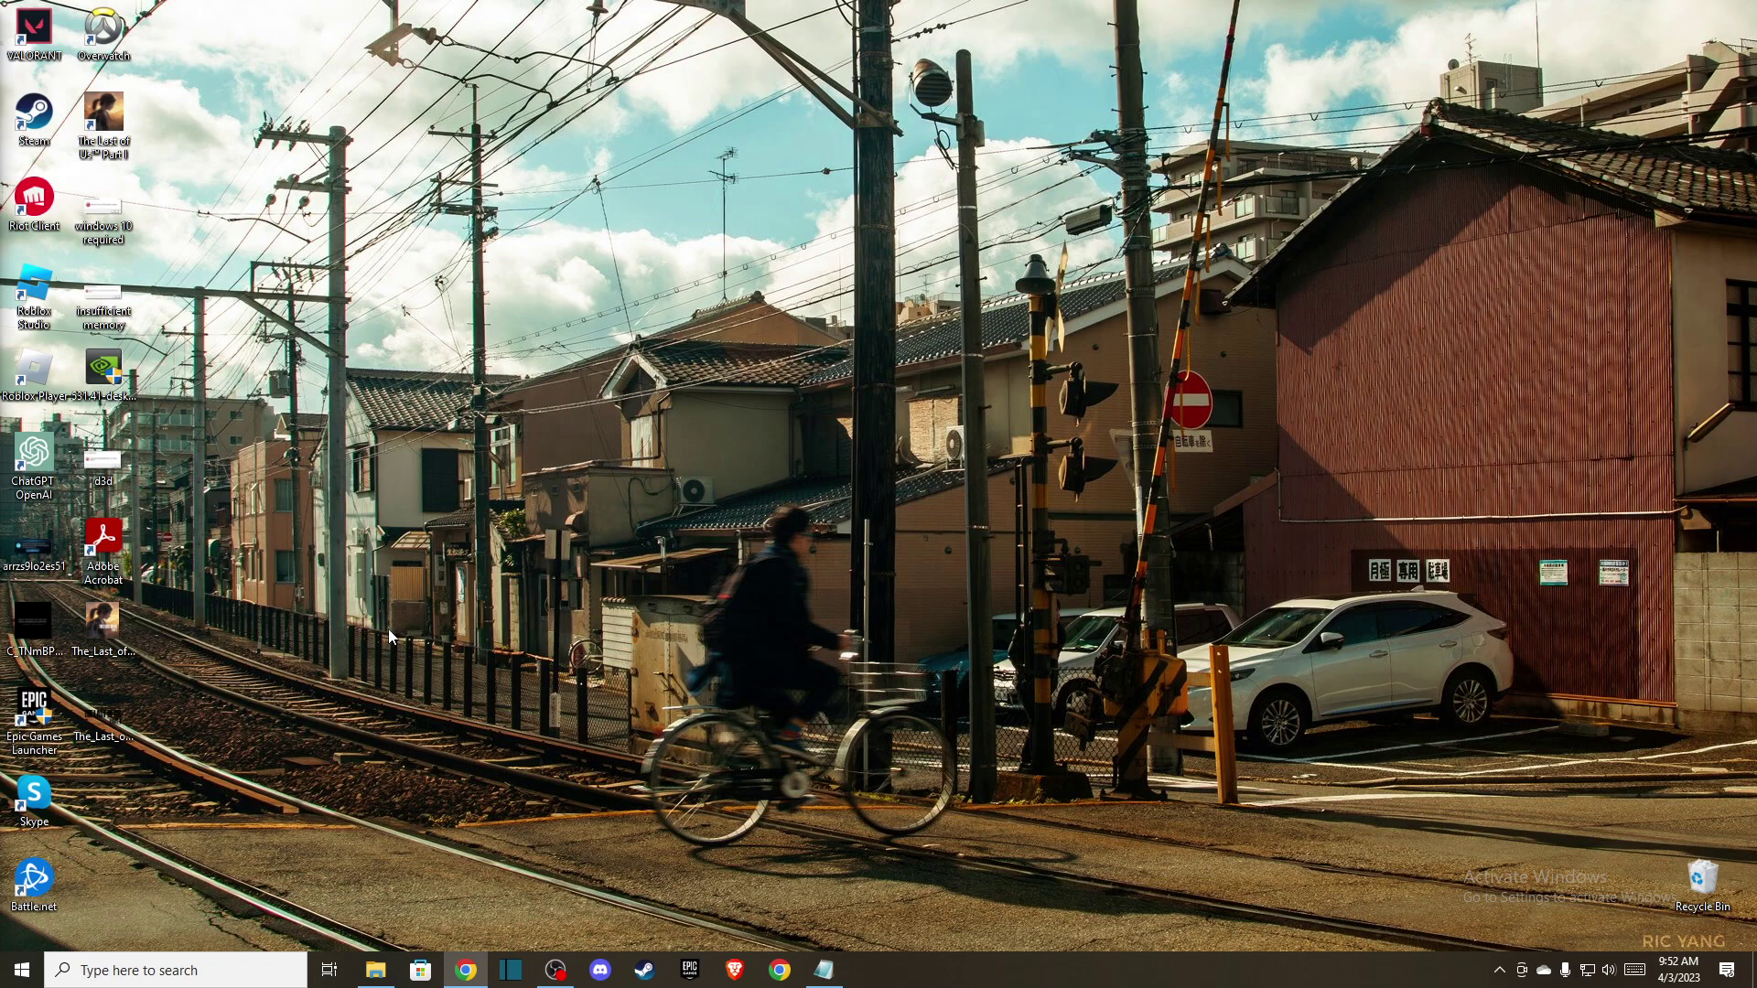
pyautogui.click(207, 970)
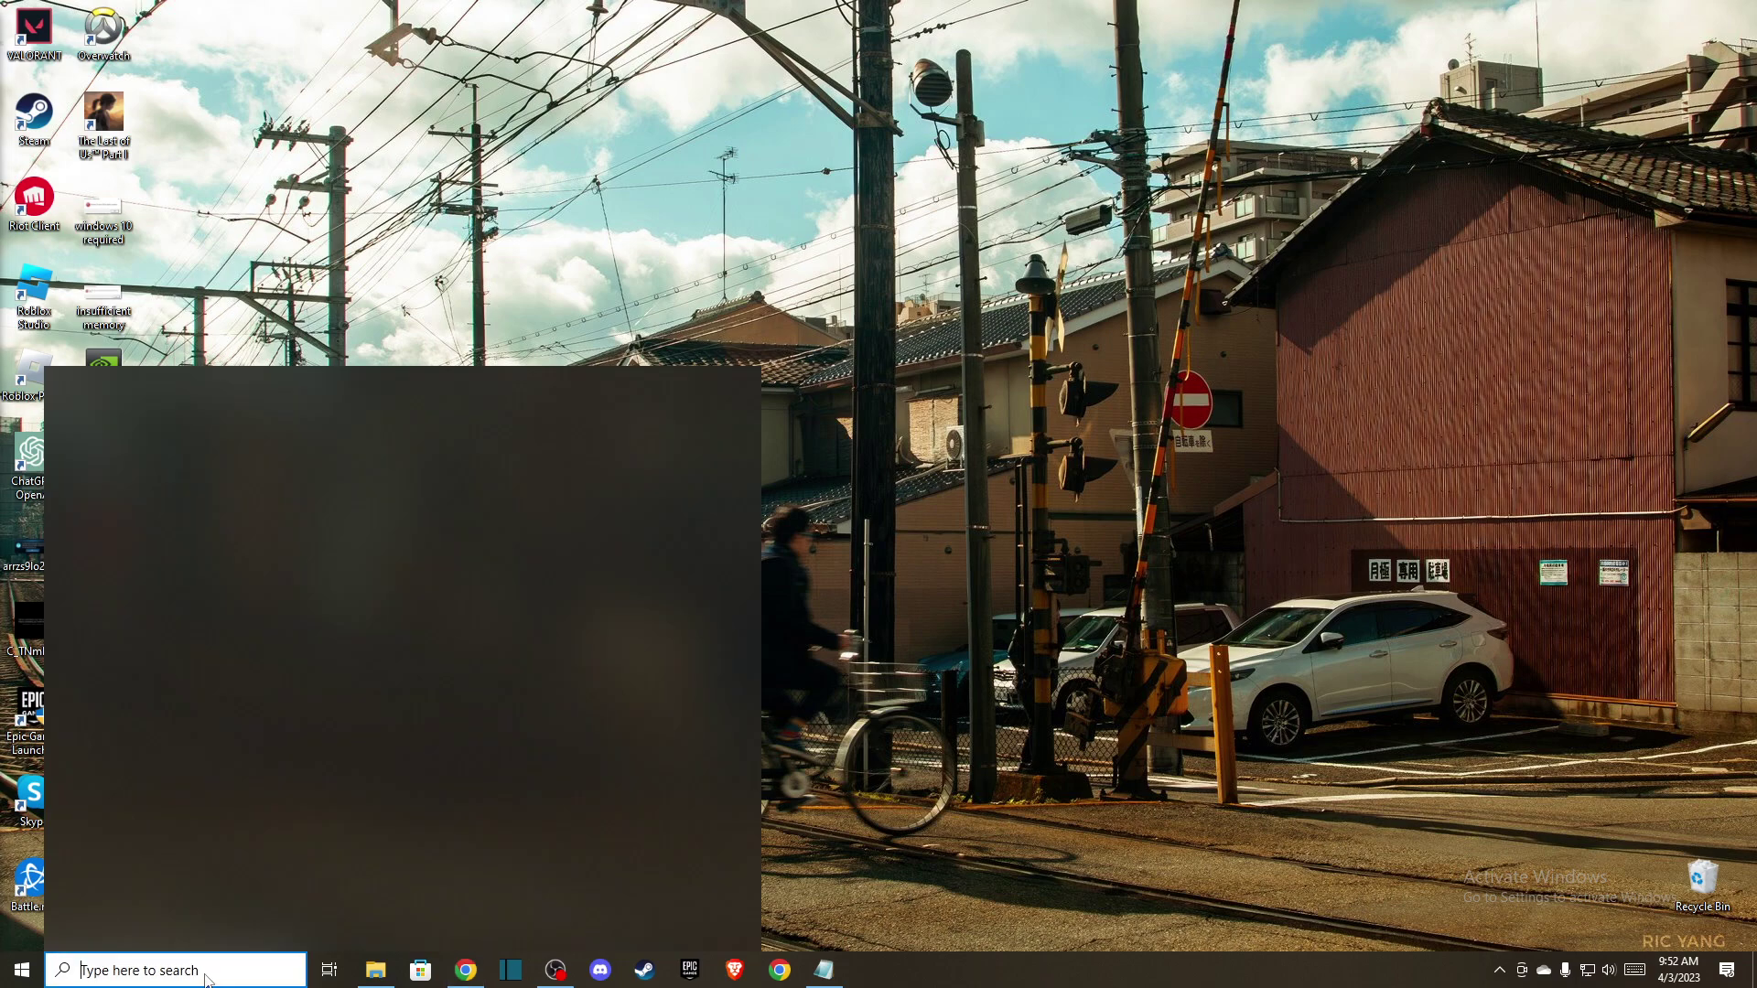
pyautogui.write('c')
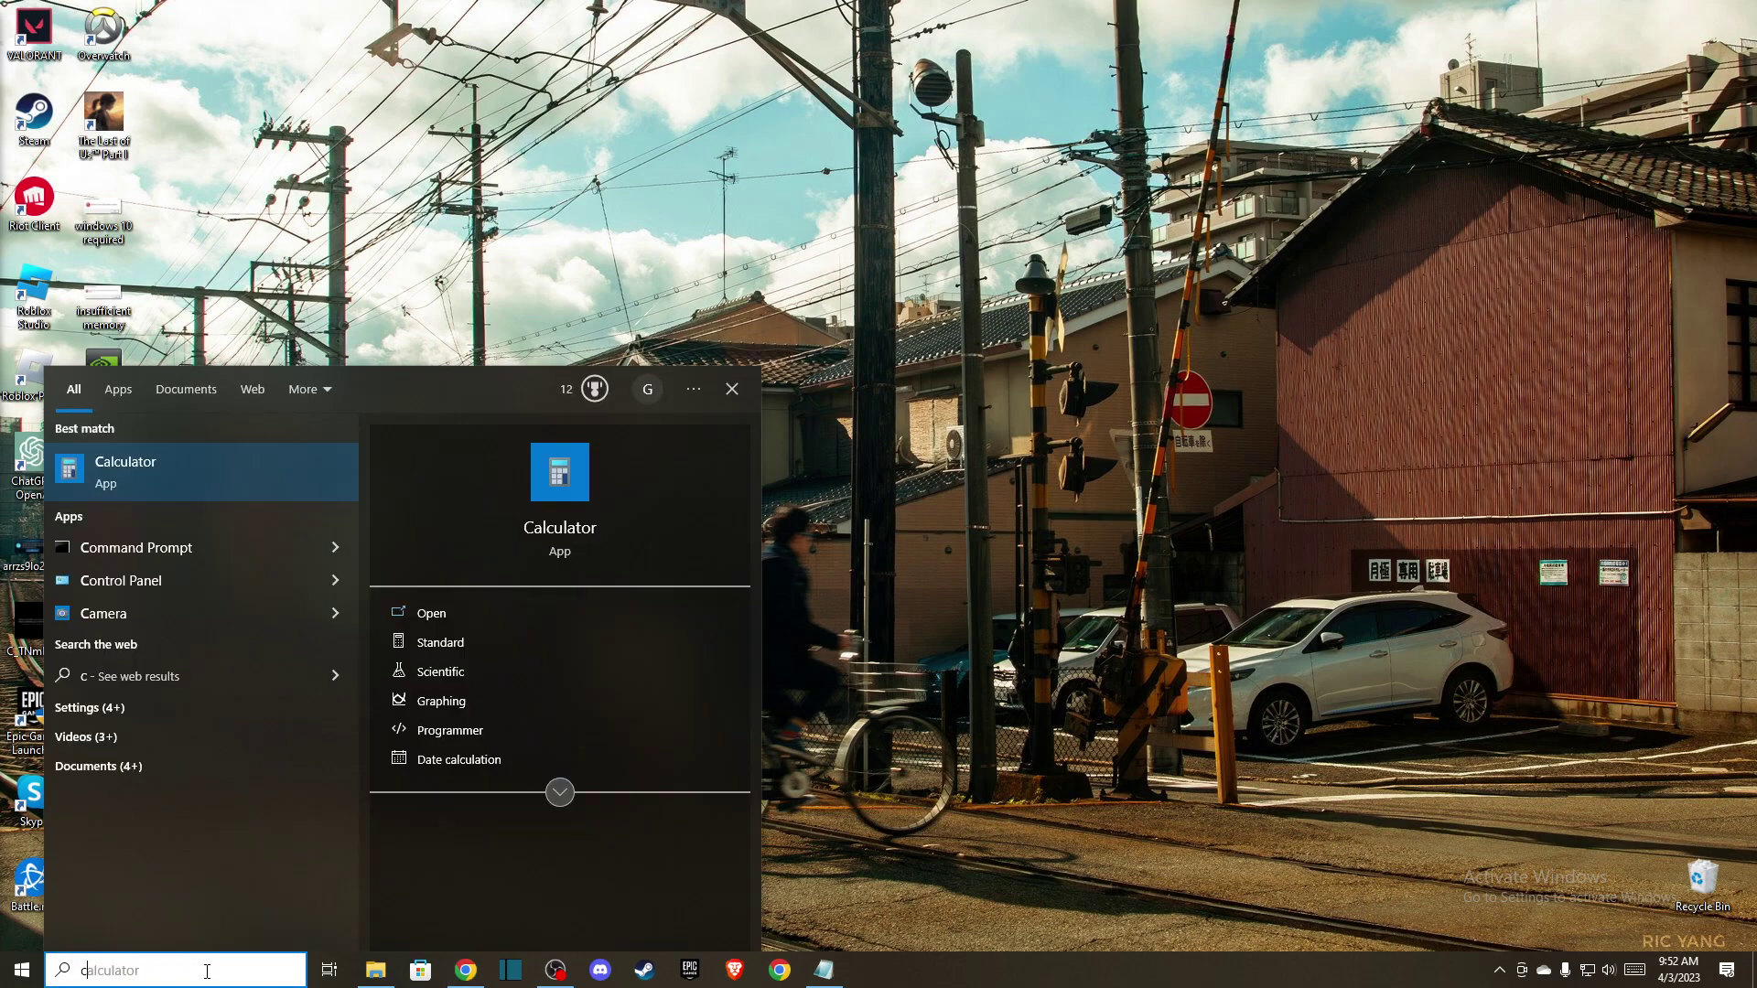
pyautogui.write('md')
pyautogui.click(186, 490)
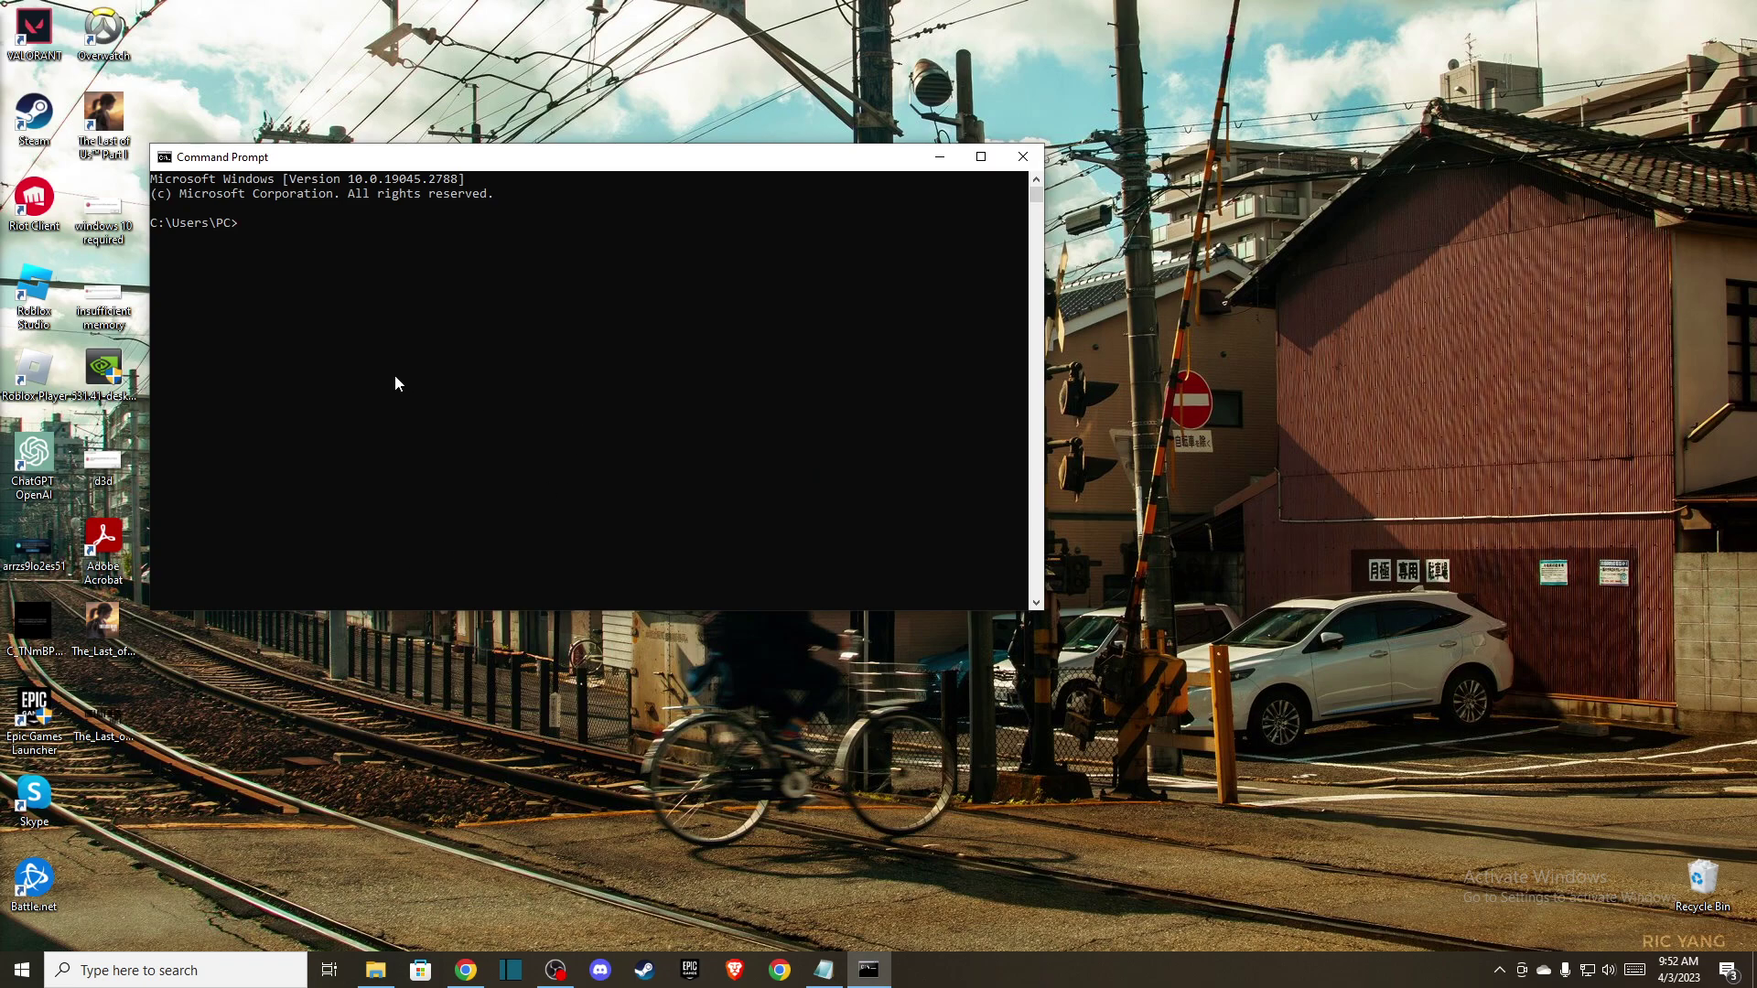
pyautogui.click(279, 220)
pyautogui.write('sc delete vgc')
pyautogui.press('Return')
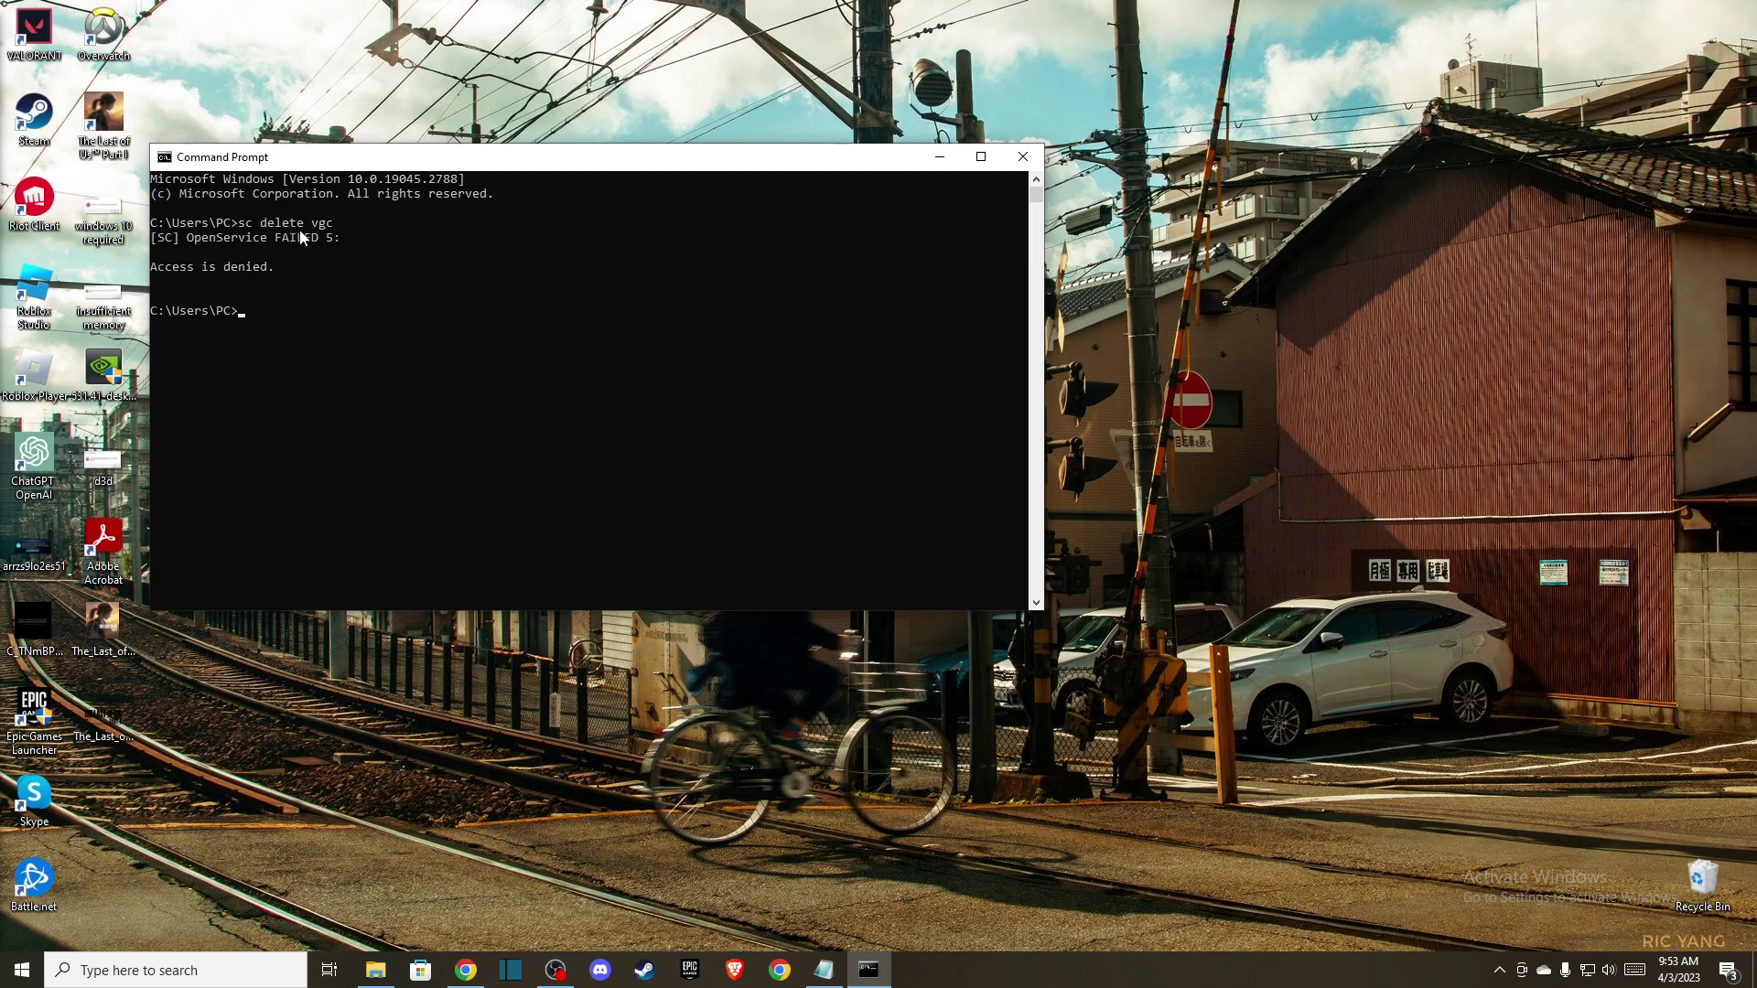
pyautogui.write('sc d')
pyautogui.write('elete vgk')
pyautogui.press('Return')
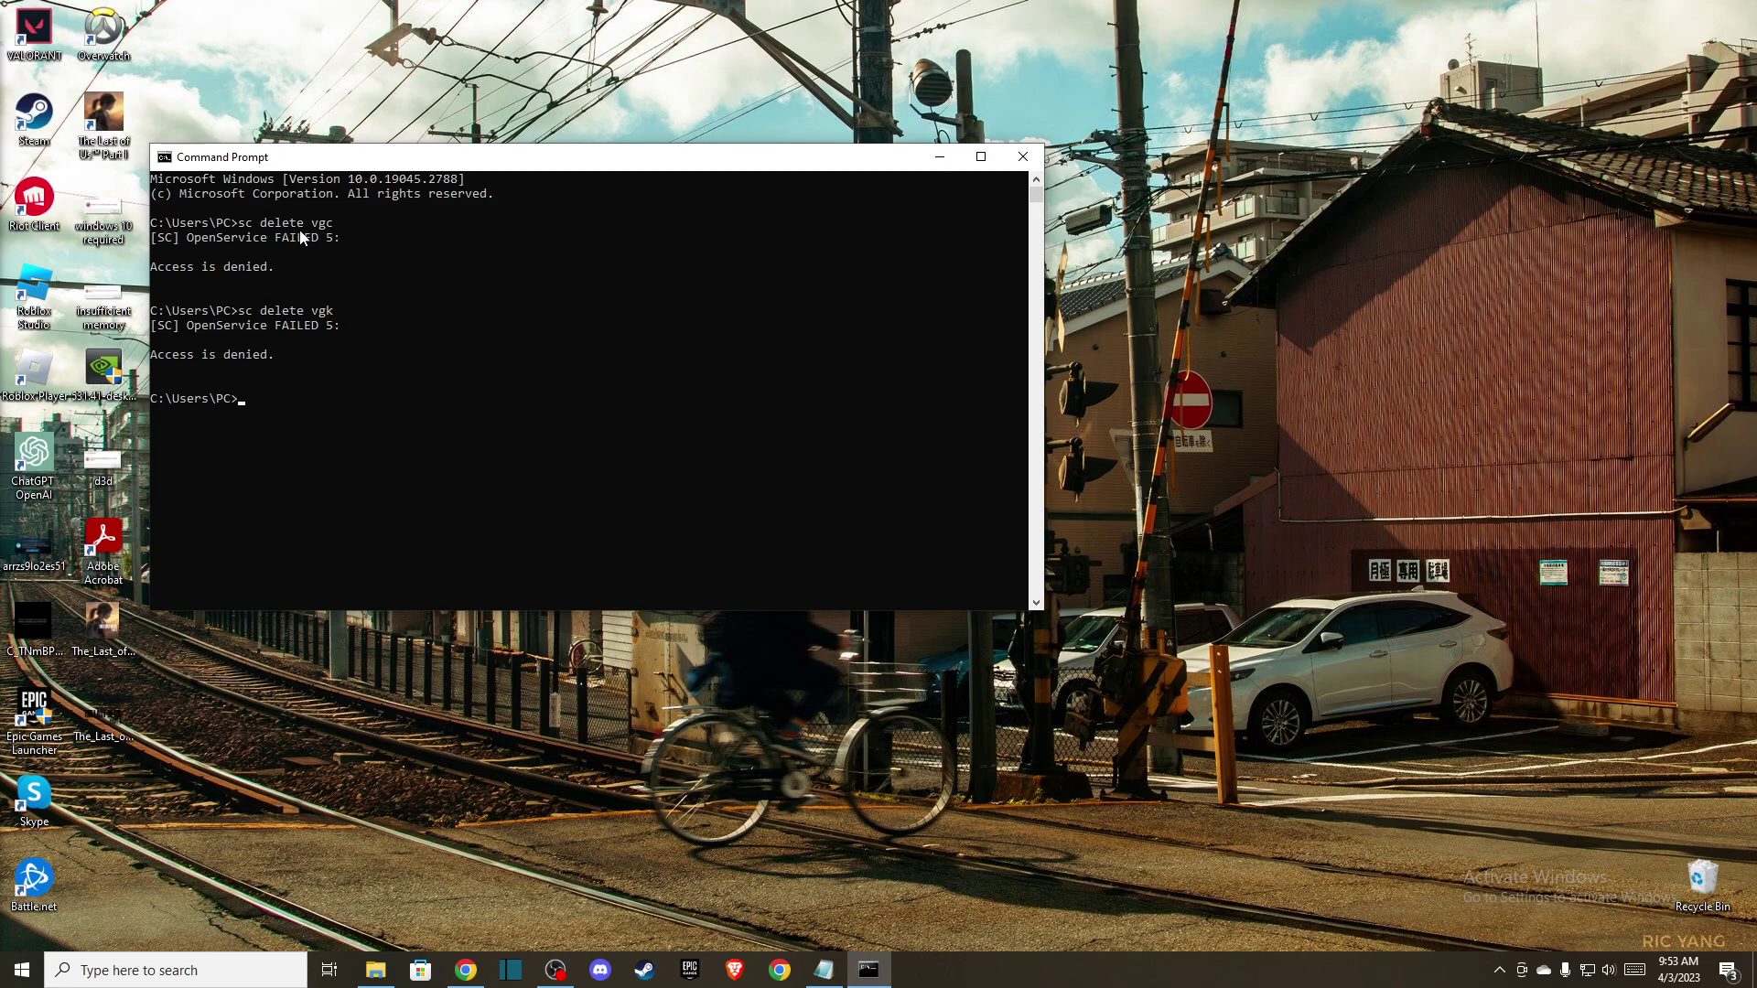
pyautogui.click(1023, 157)
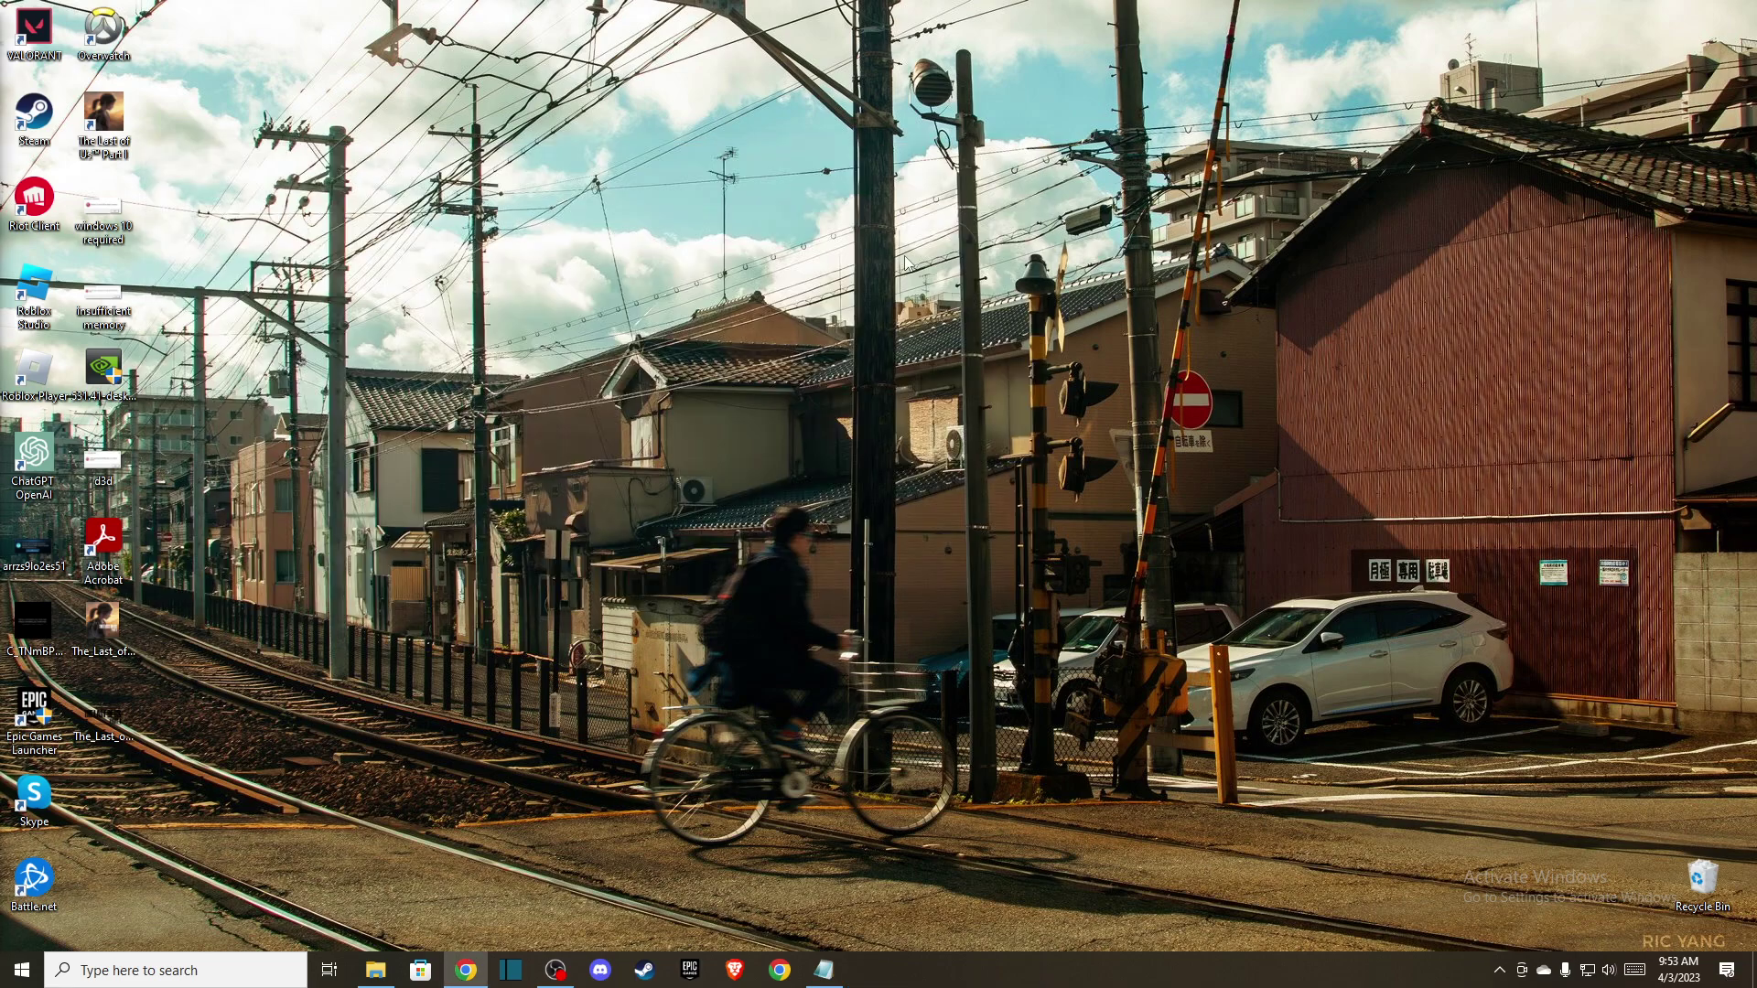
pyautogui.click(201, 971)
pyautogui.write('ap')
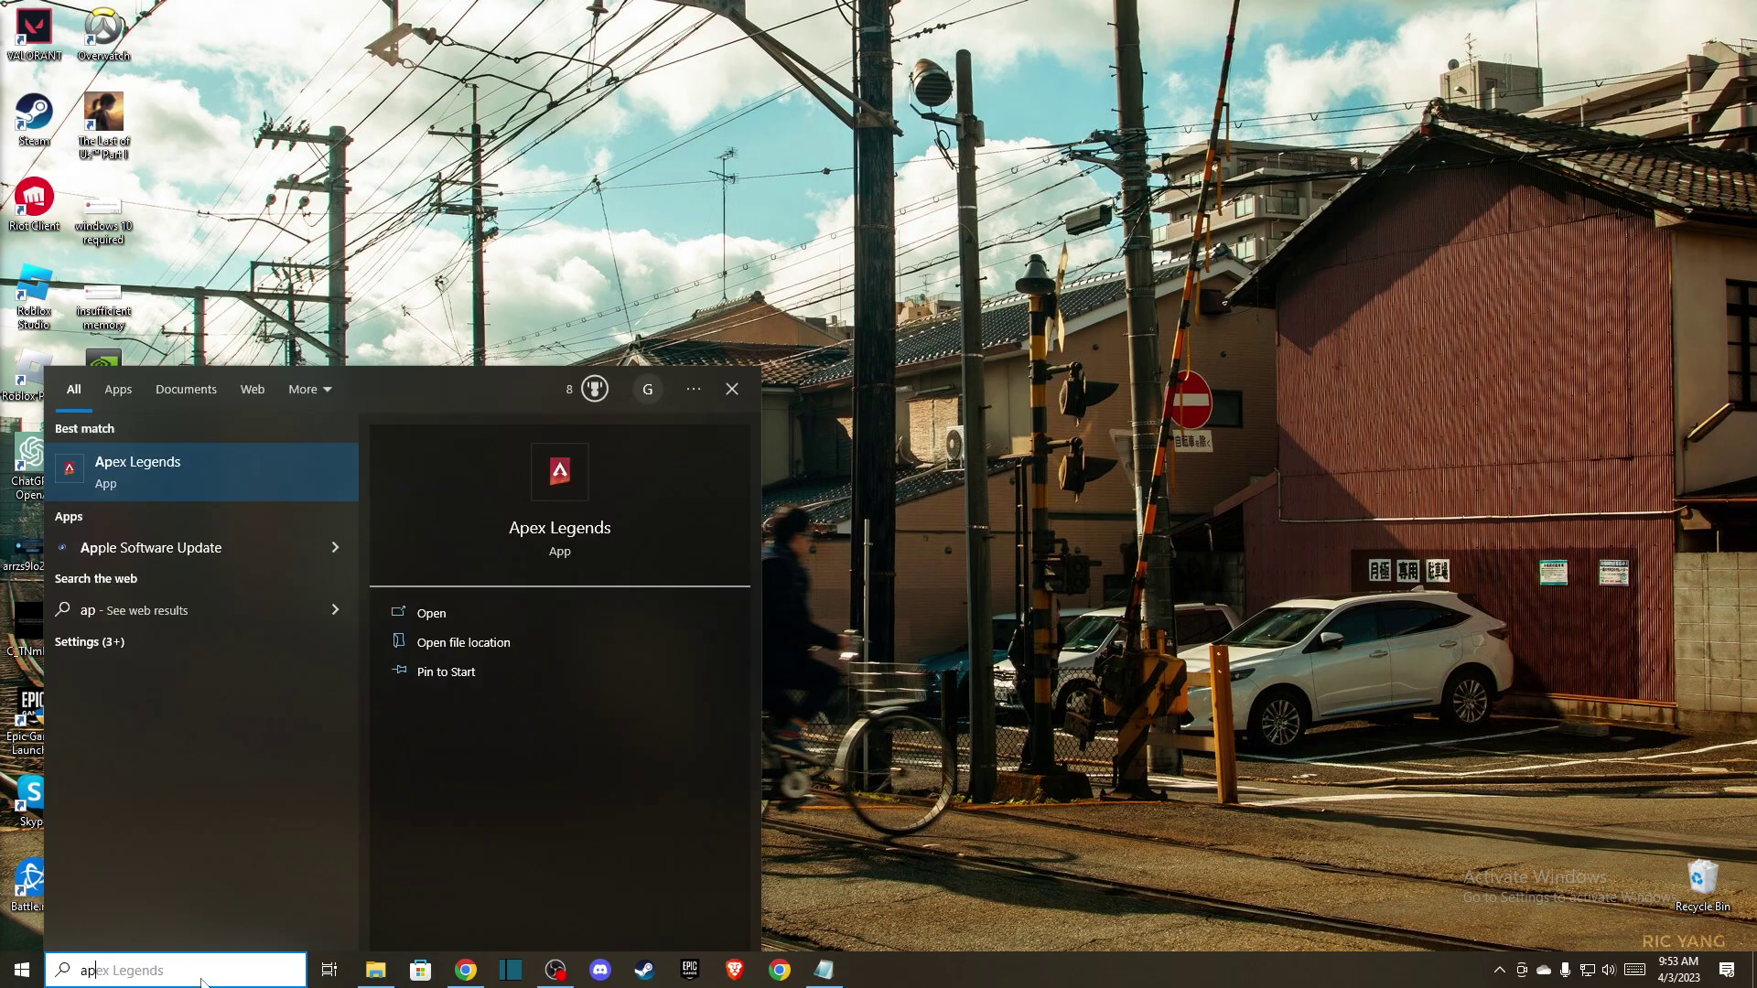
pyautogui.write('ps')
pyautogui.click(200, 462)
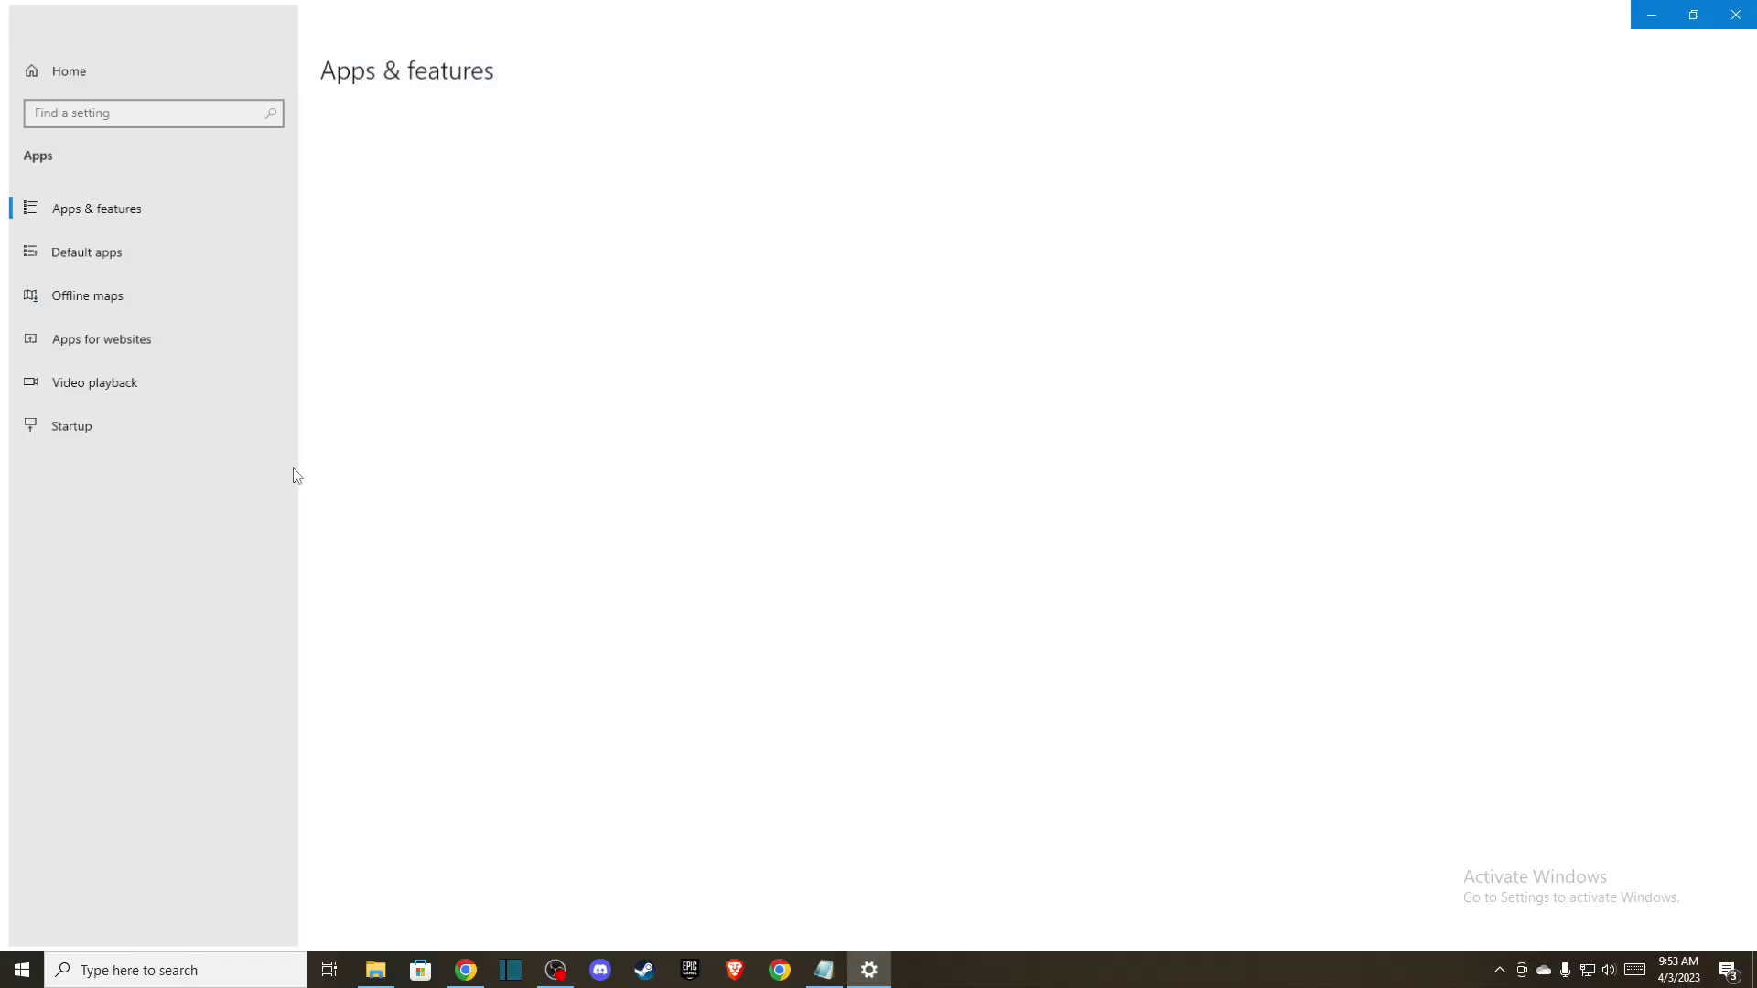
pyautogui.click(421, 399)
pyautogui.write('vangua')
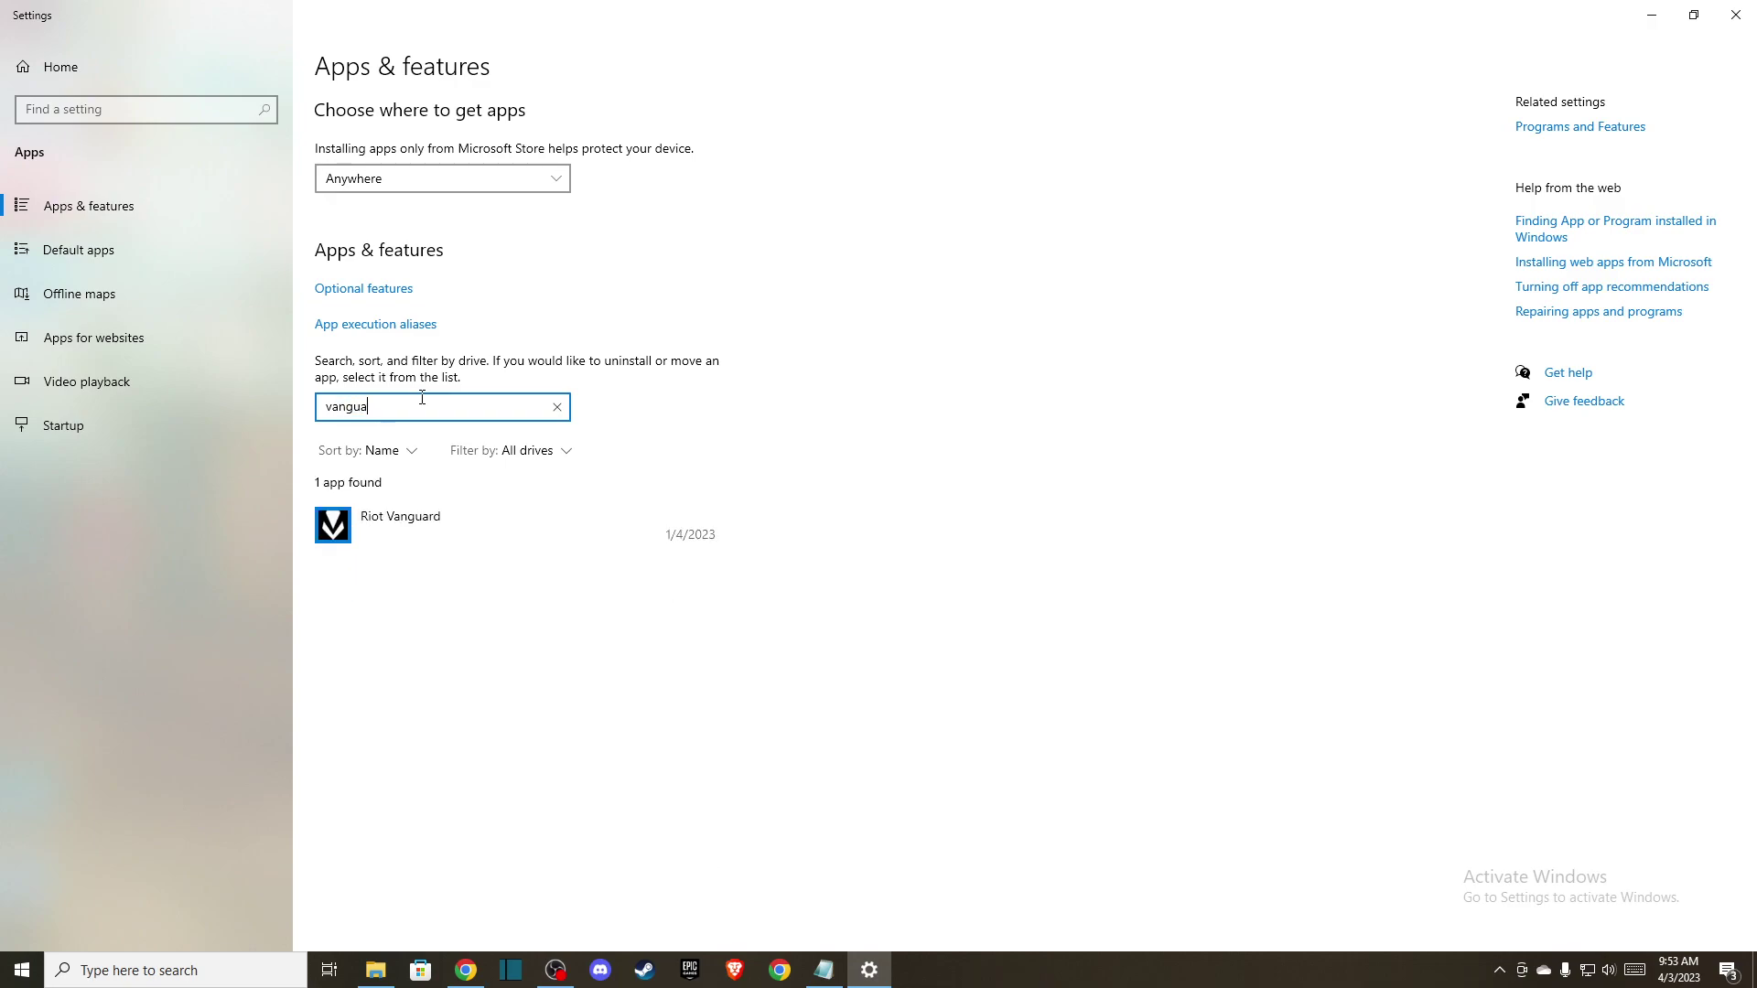
pyautogui.click(435, 520)
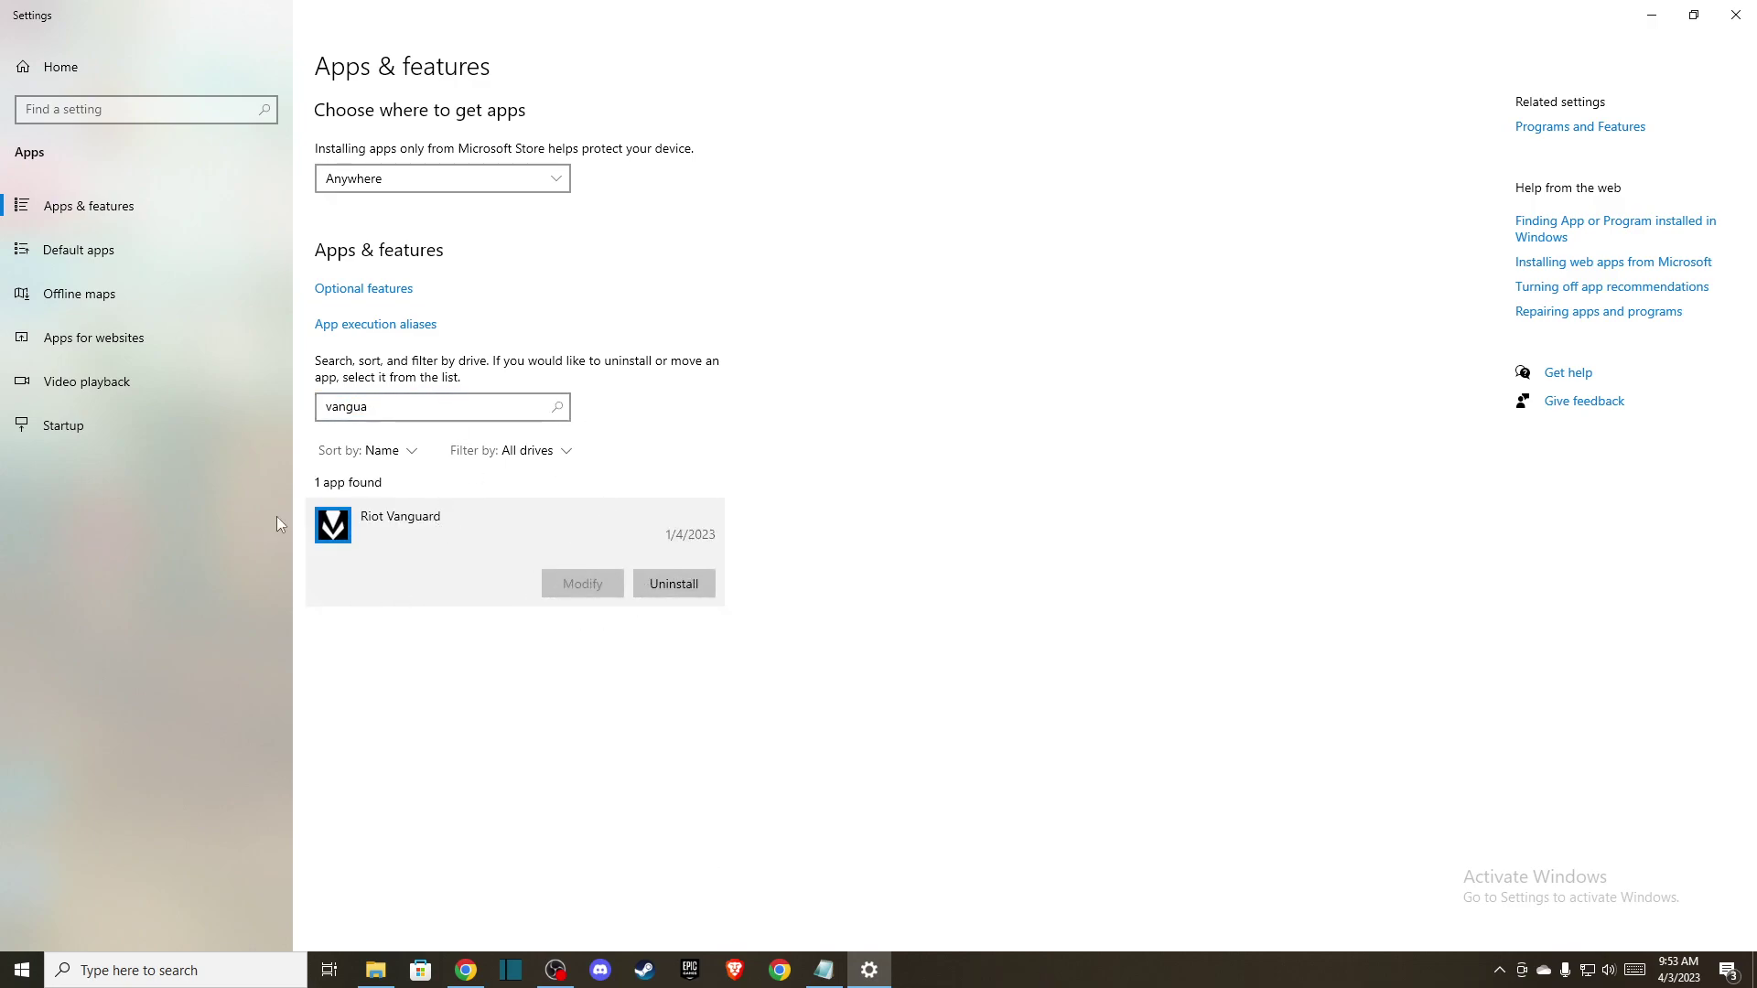
pyautogui.click(1736, 16)
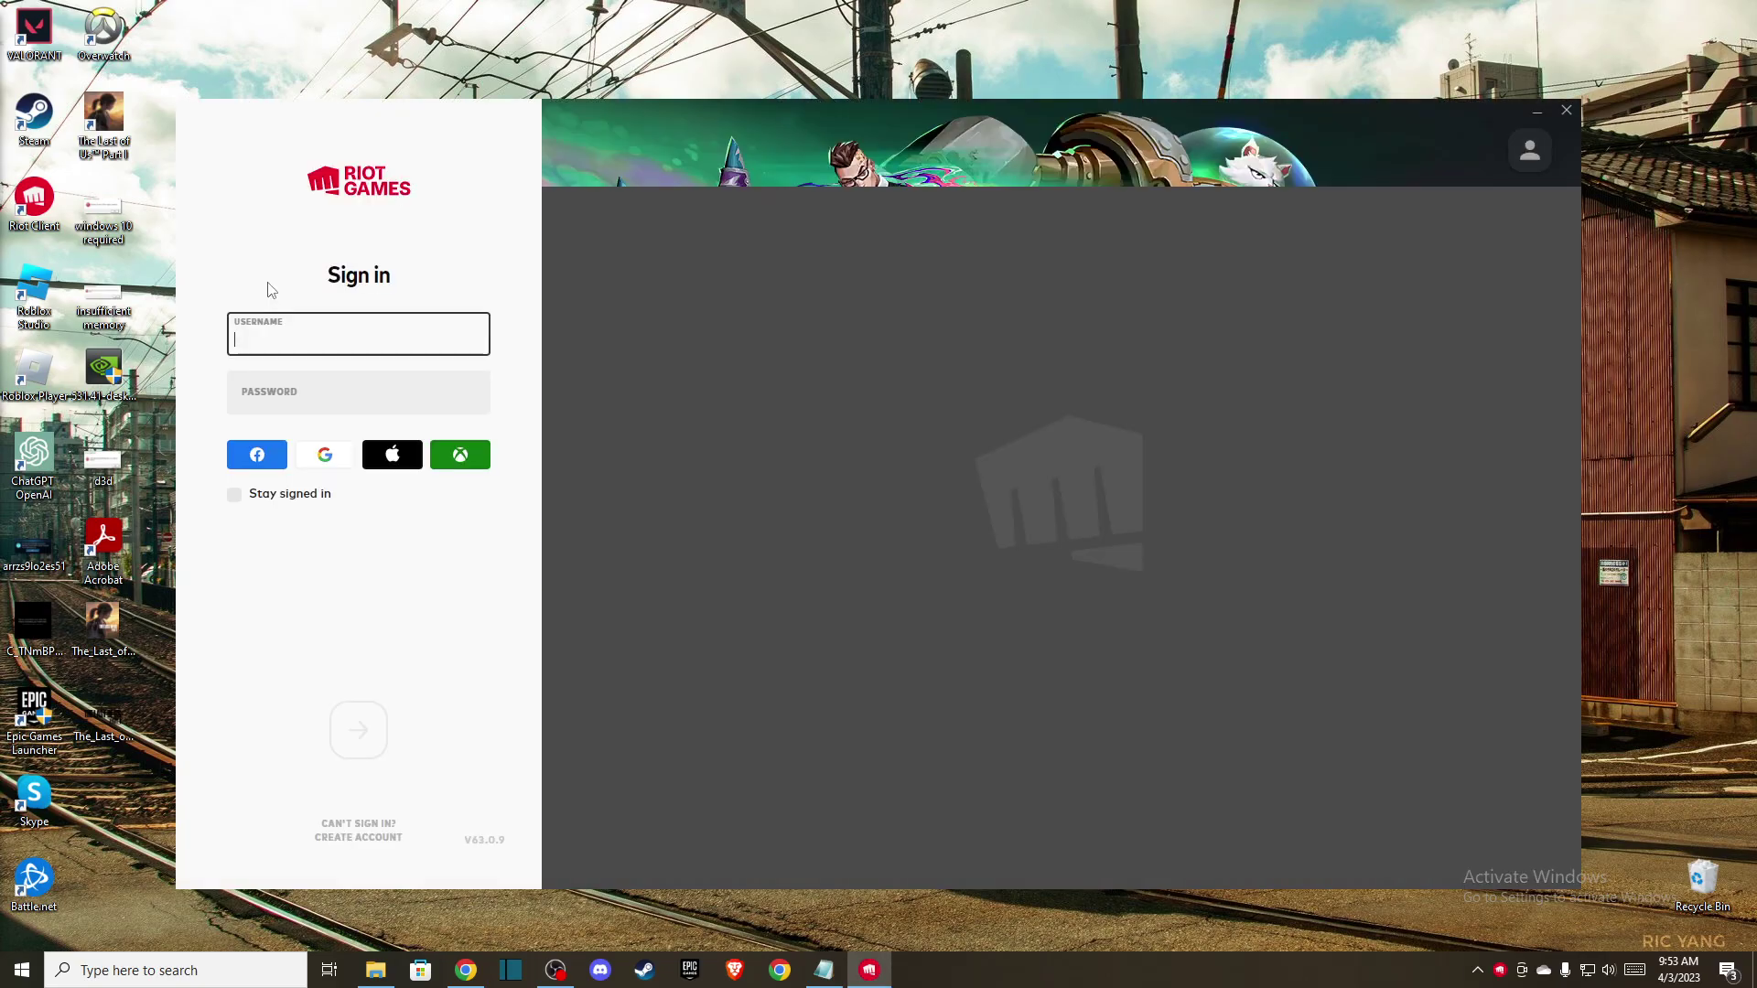
pyautogui.write('mrtopad')
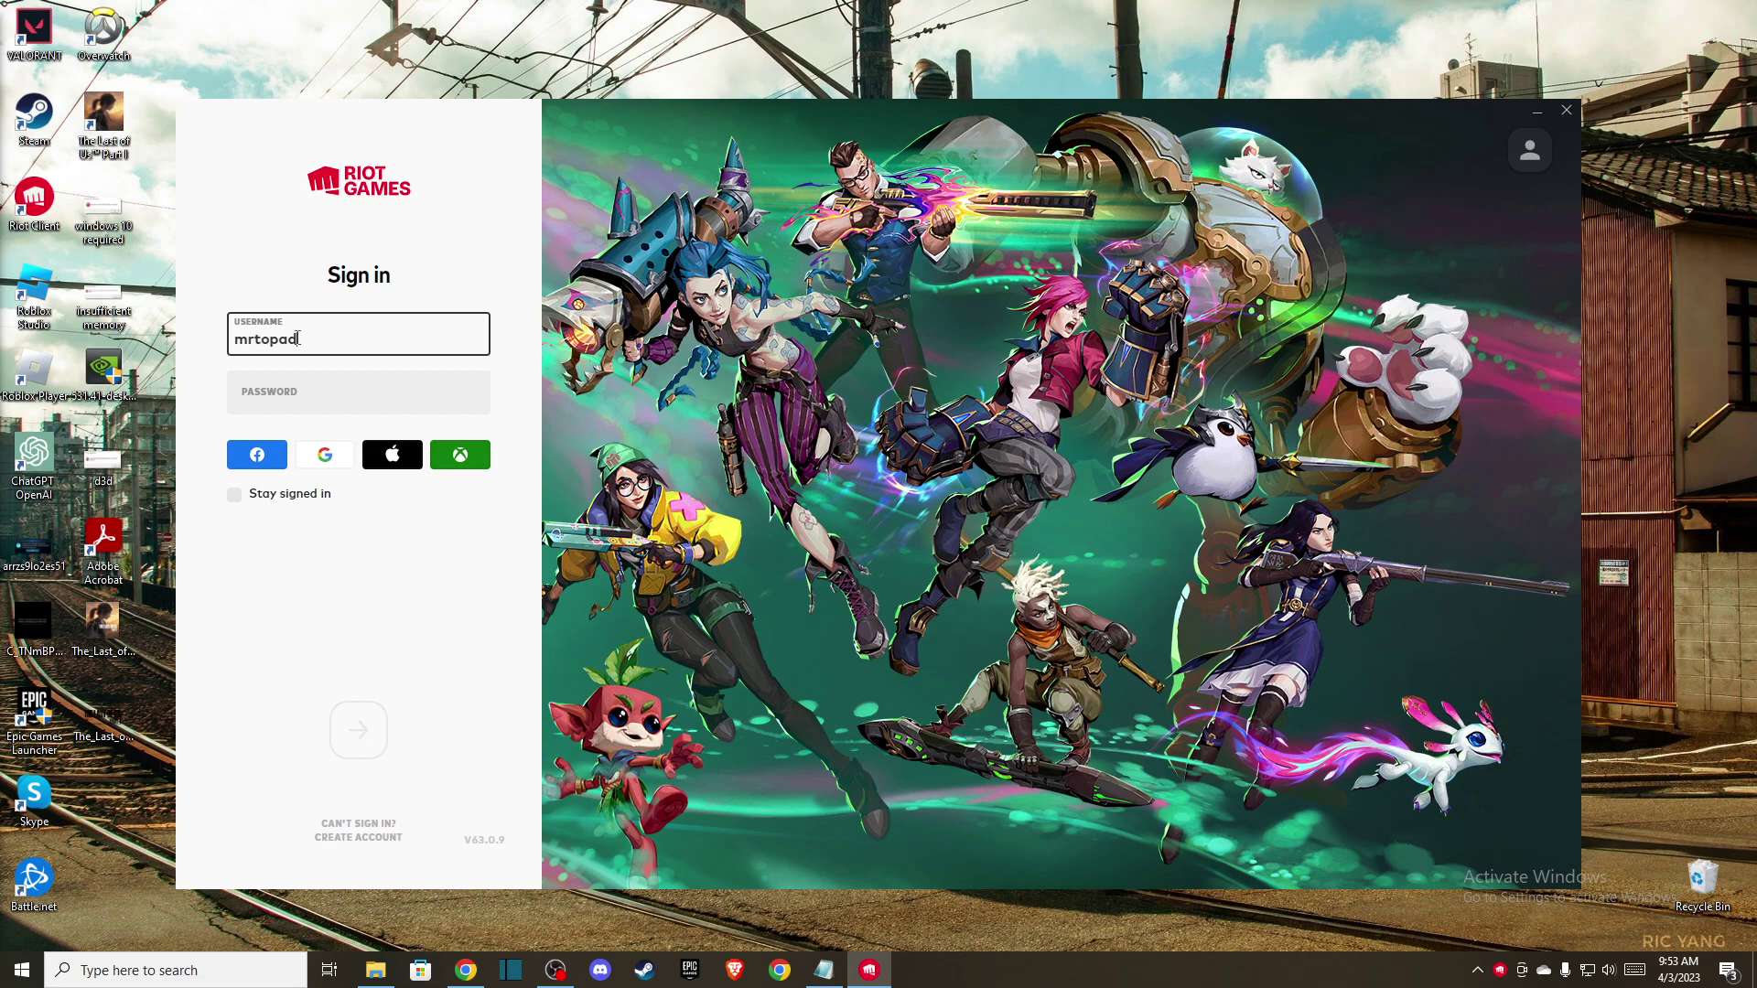
pyautogui.write('viceonline')
# Enter the account password, clearing mistyped characters, and submit the Riot sign-in.
pyautogui.press('Tab')
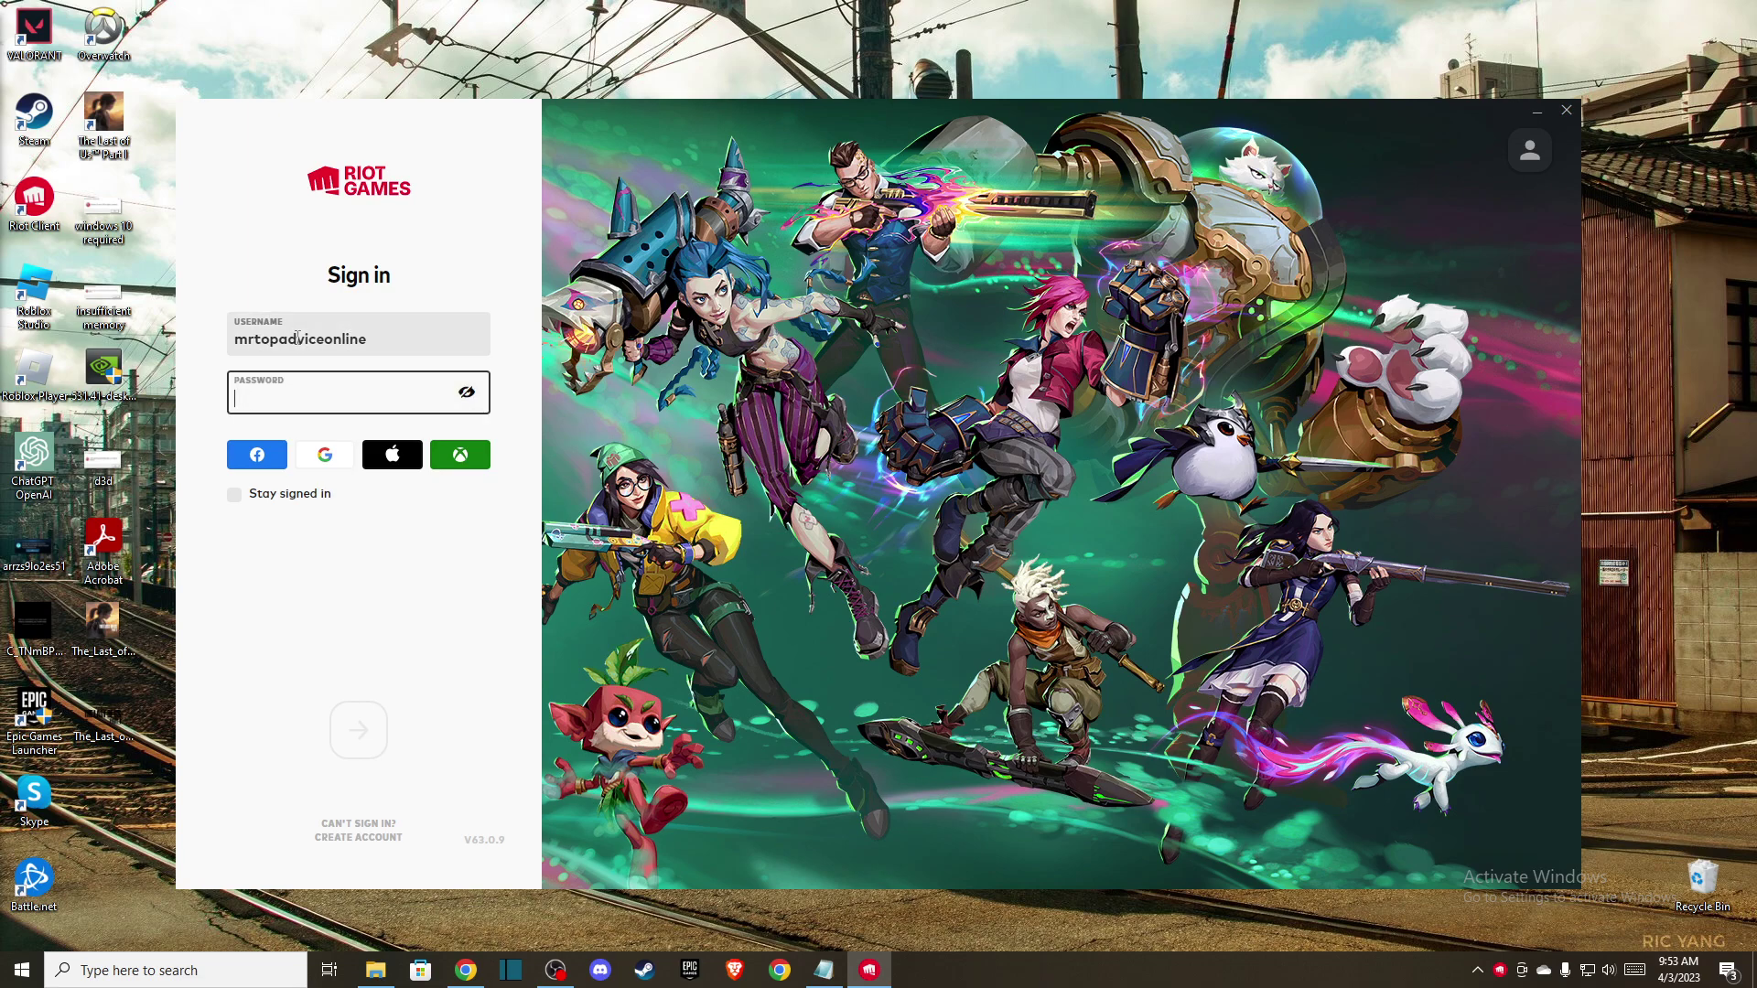
pyautogui.write('passwor')
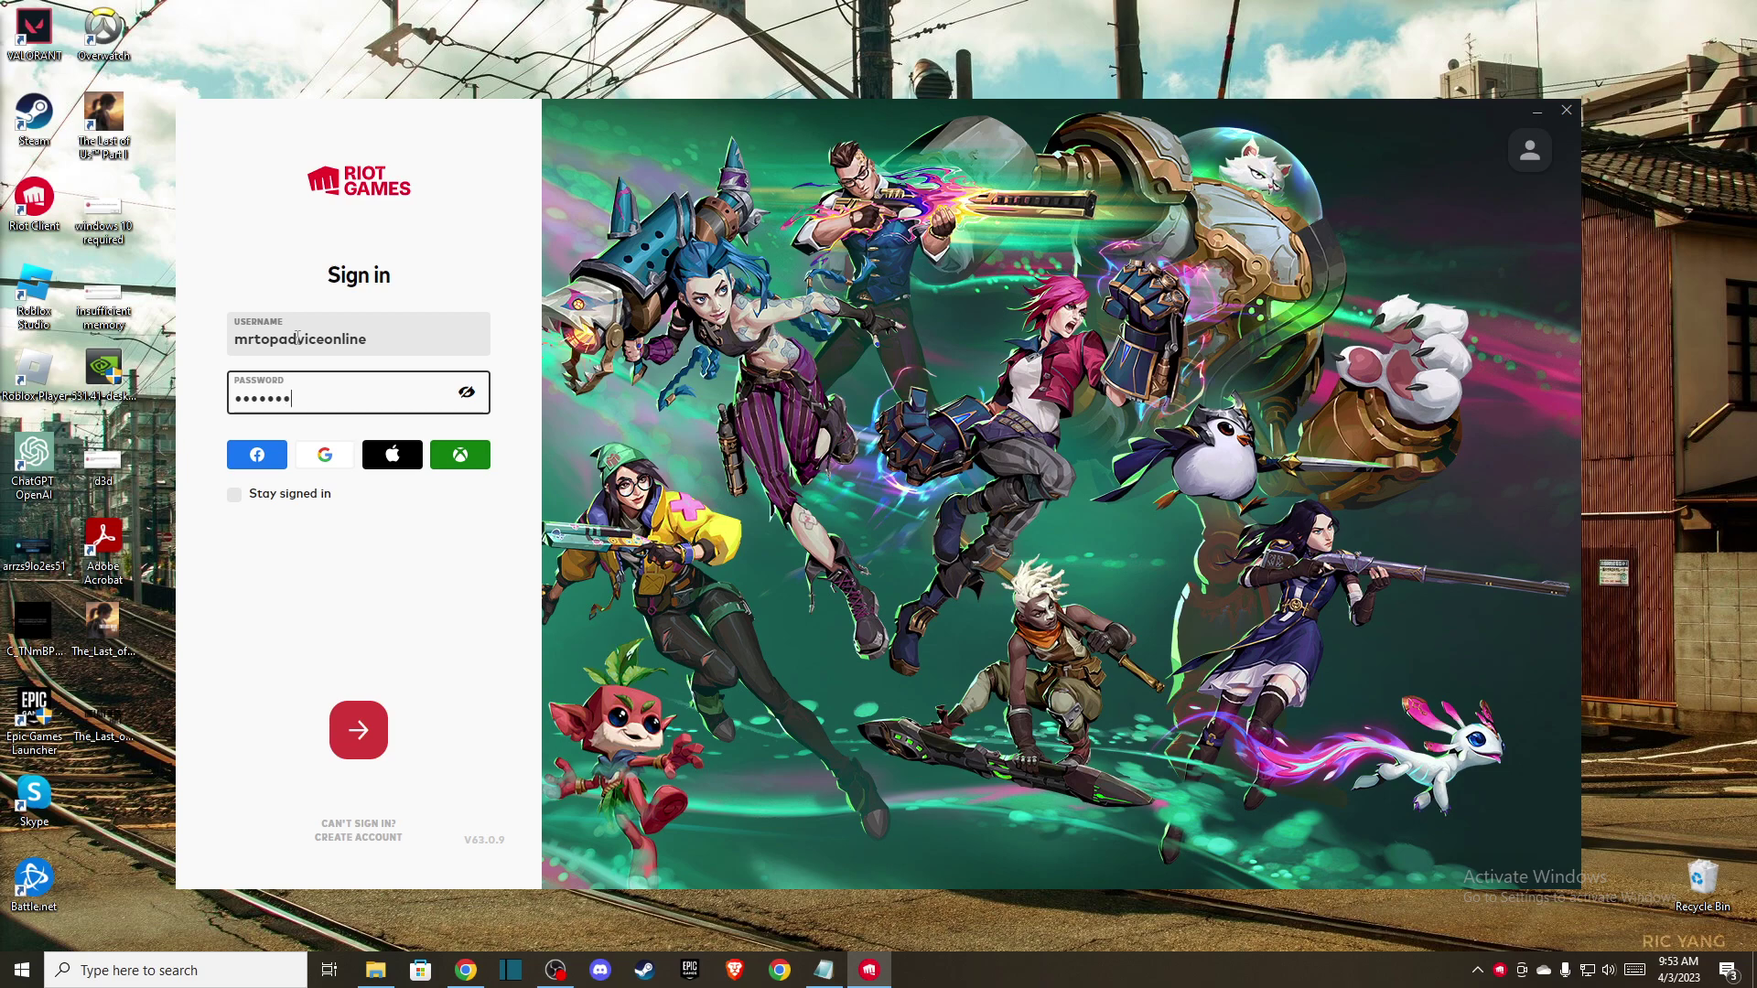
pyautogui.press('BackSpace')
pyautogui.hotkey('ctrl', 'a')
pyautogui.press('BackSpace')
pyautogui.press('Return')
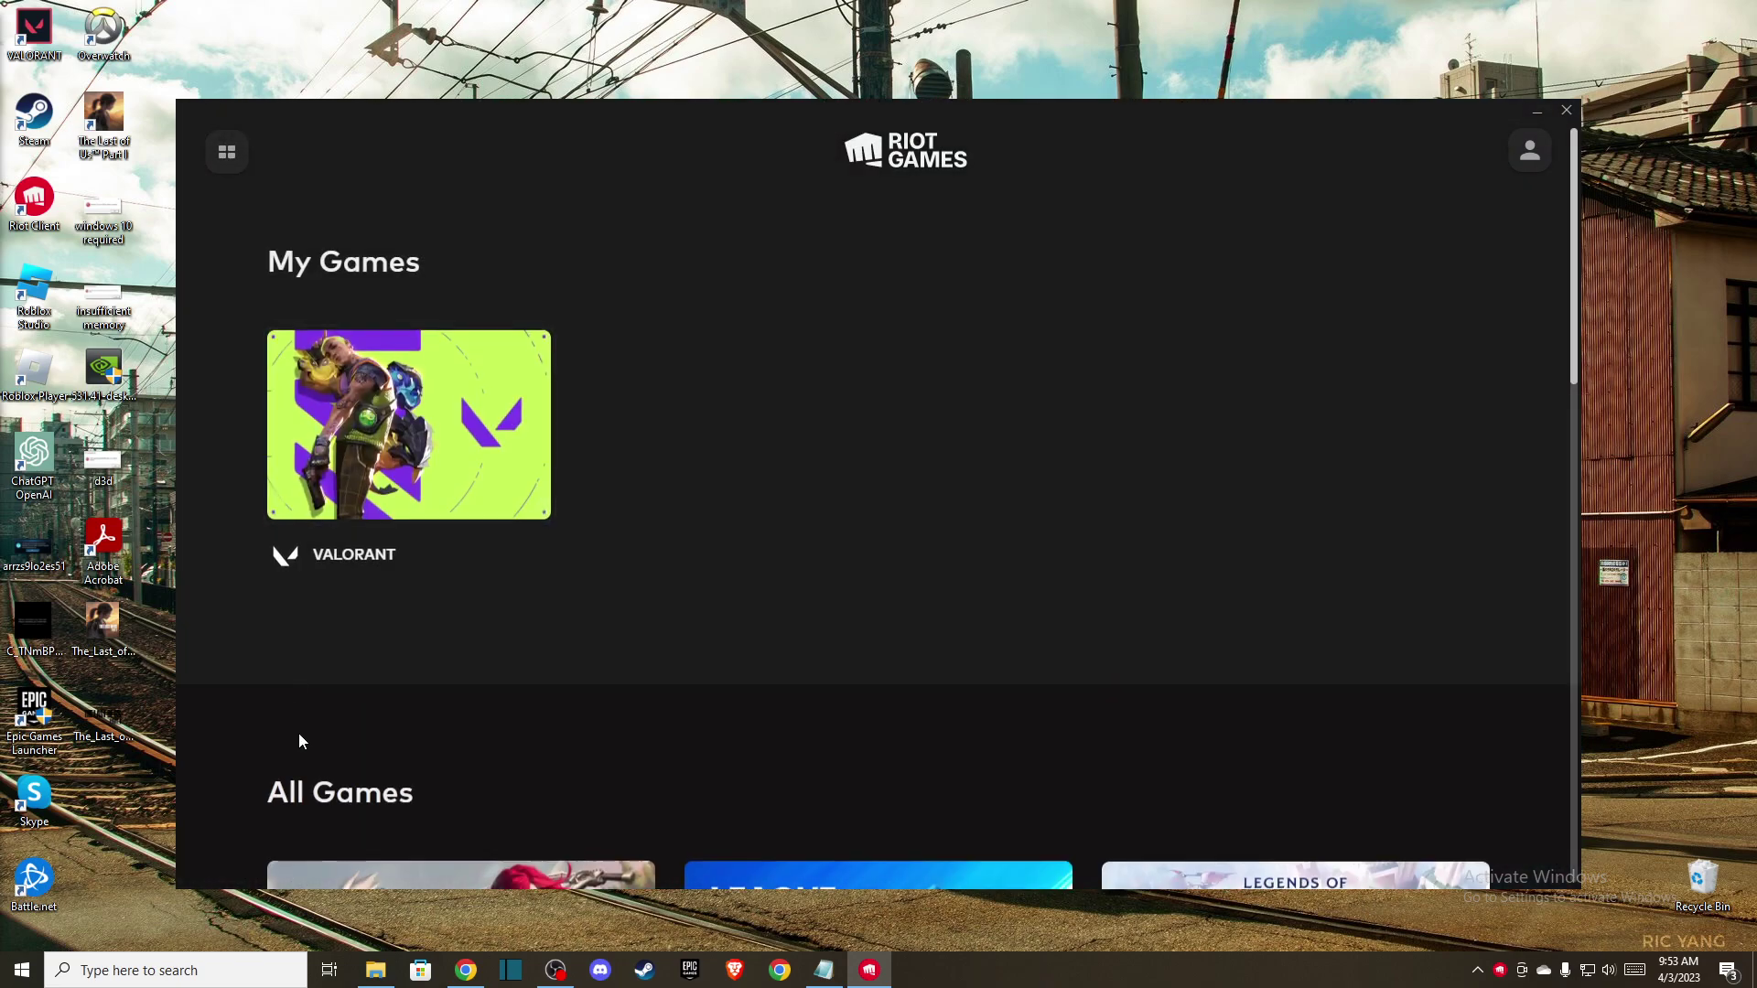
# View the VALORANT game page under My Games, then close the Riot Client.
pyautogui.click(418, 501)
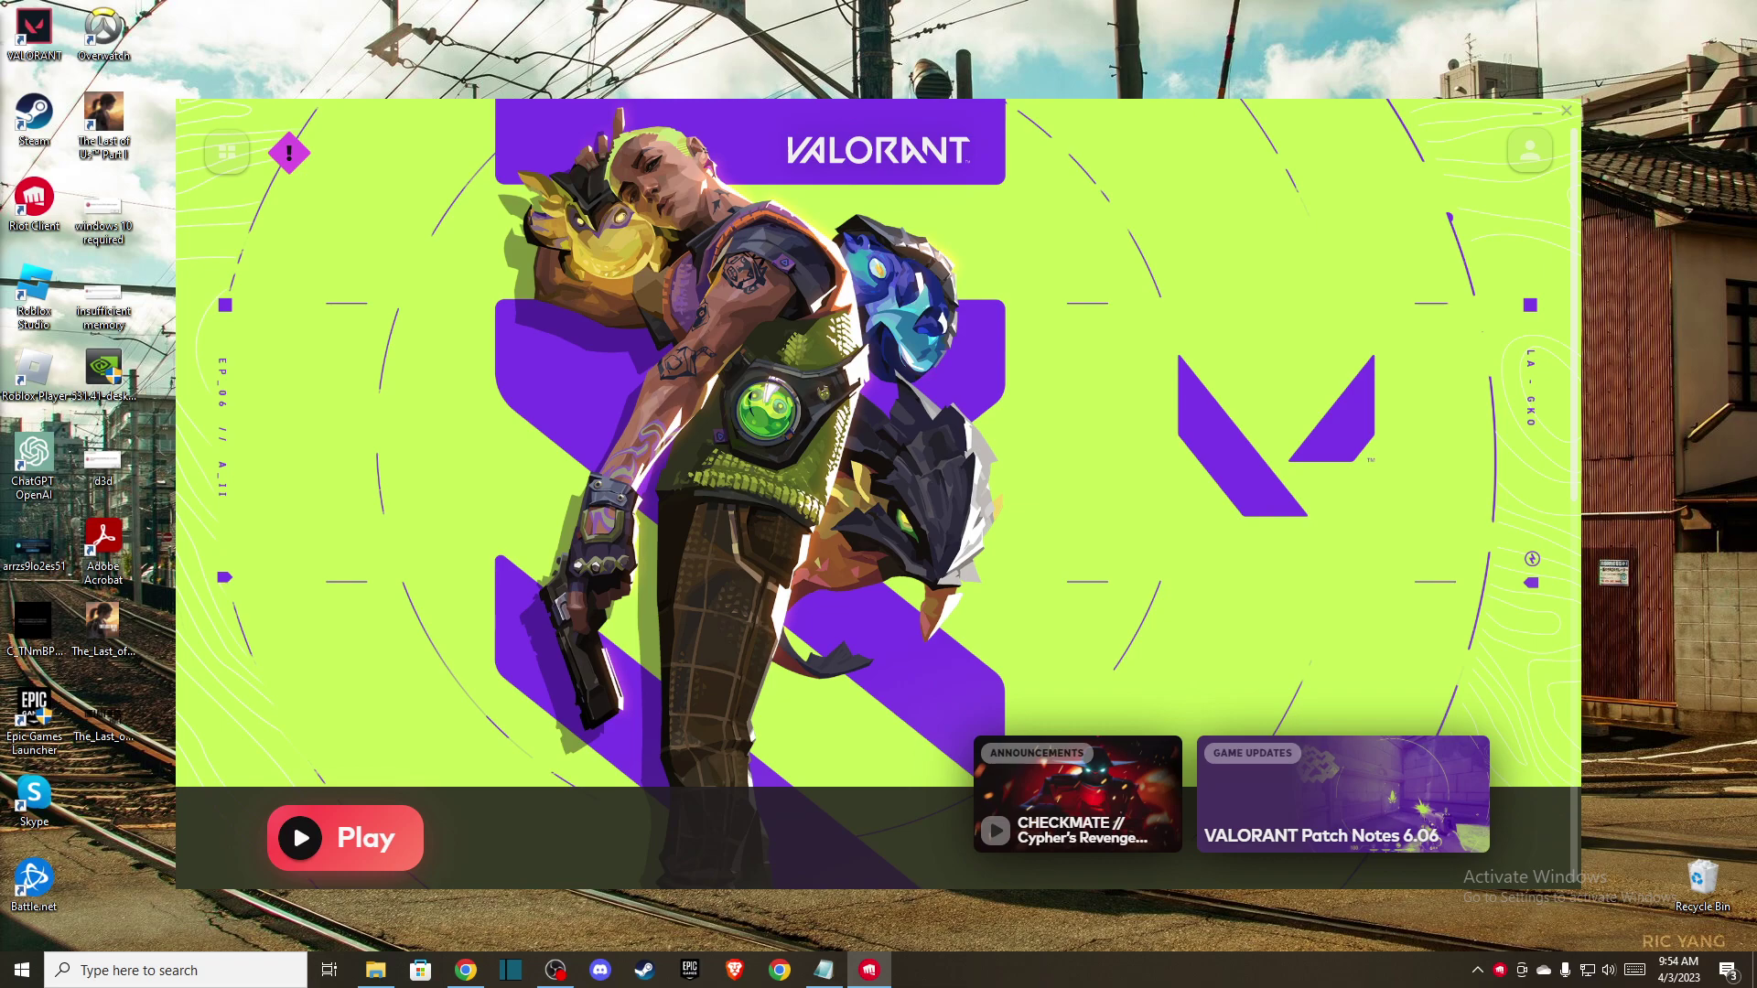
pyautogui.click(1566, 110)
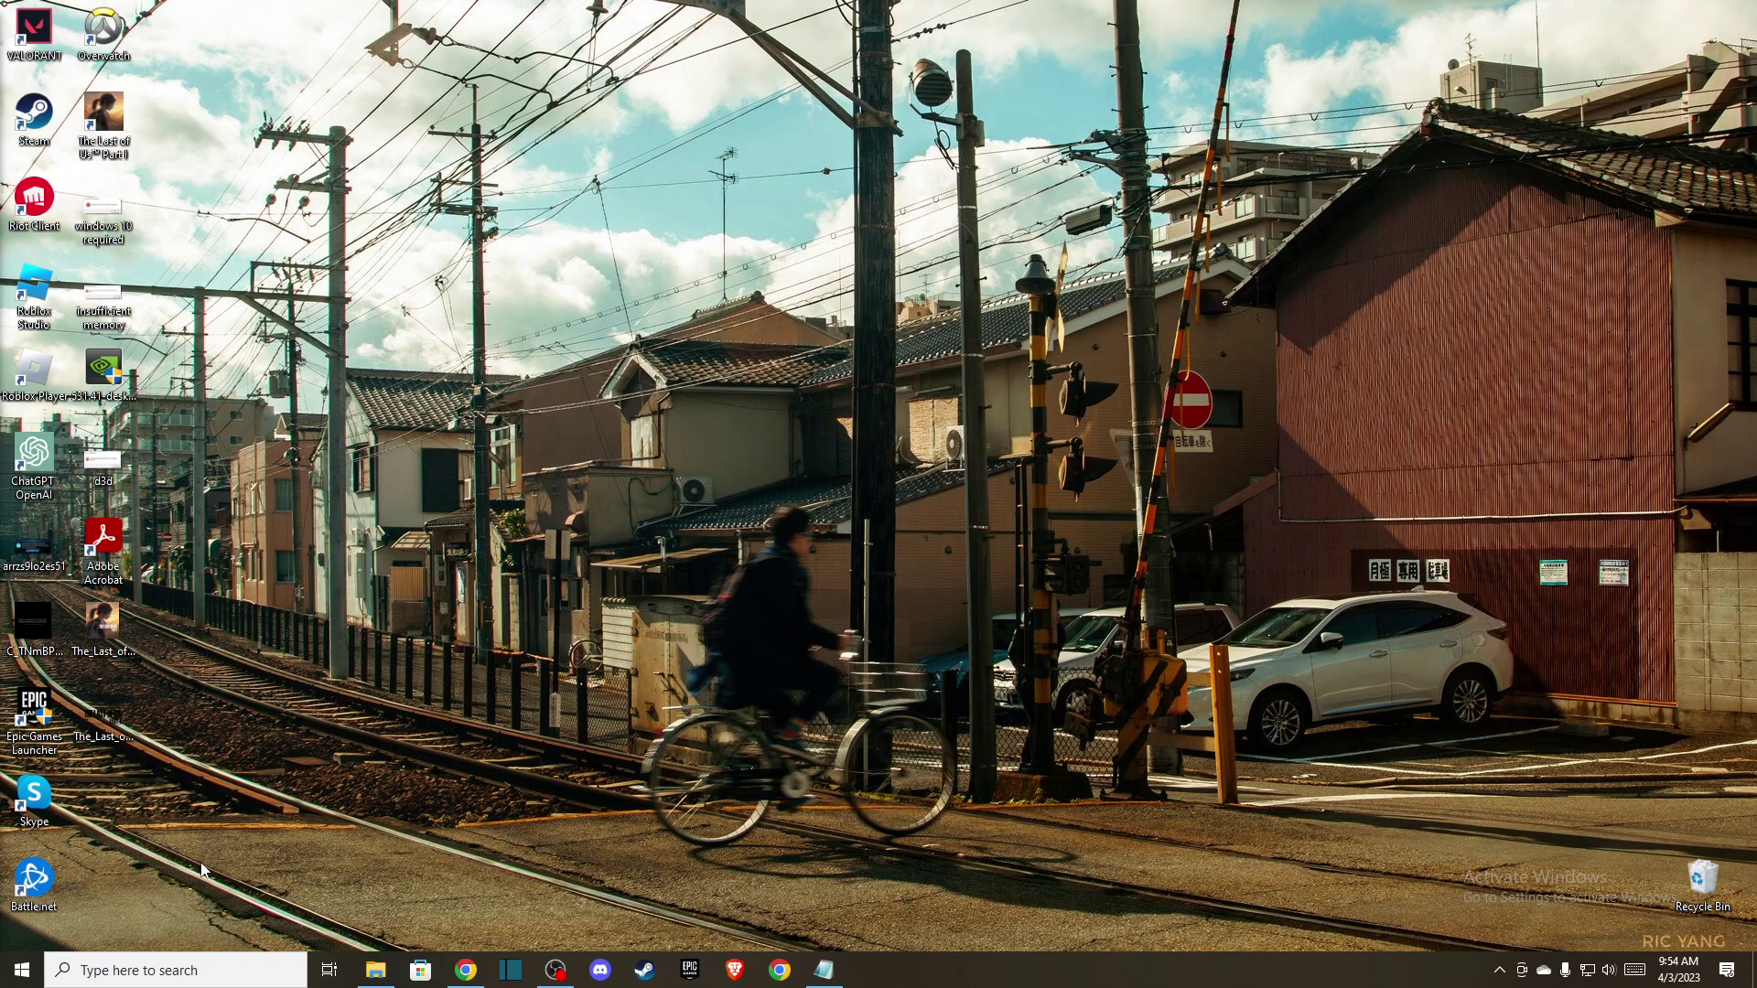
# Launch Task Manager from taskbar search and select the Razer Synapse Service Process.
pyautogui.click(161, 970)
pyautogui.write('task manager')
pyautogui.click(118, 496)
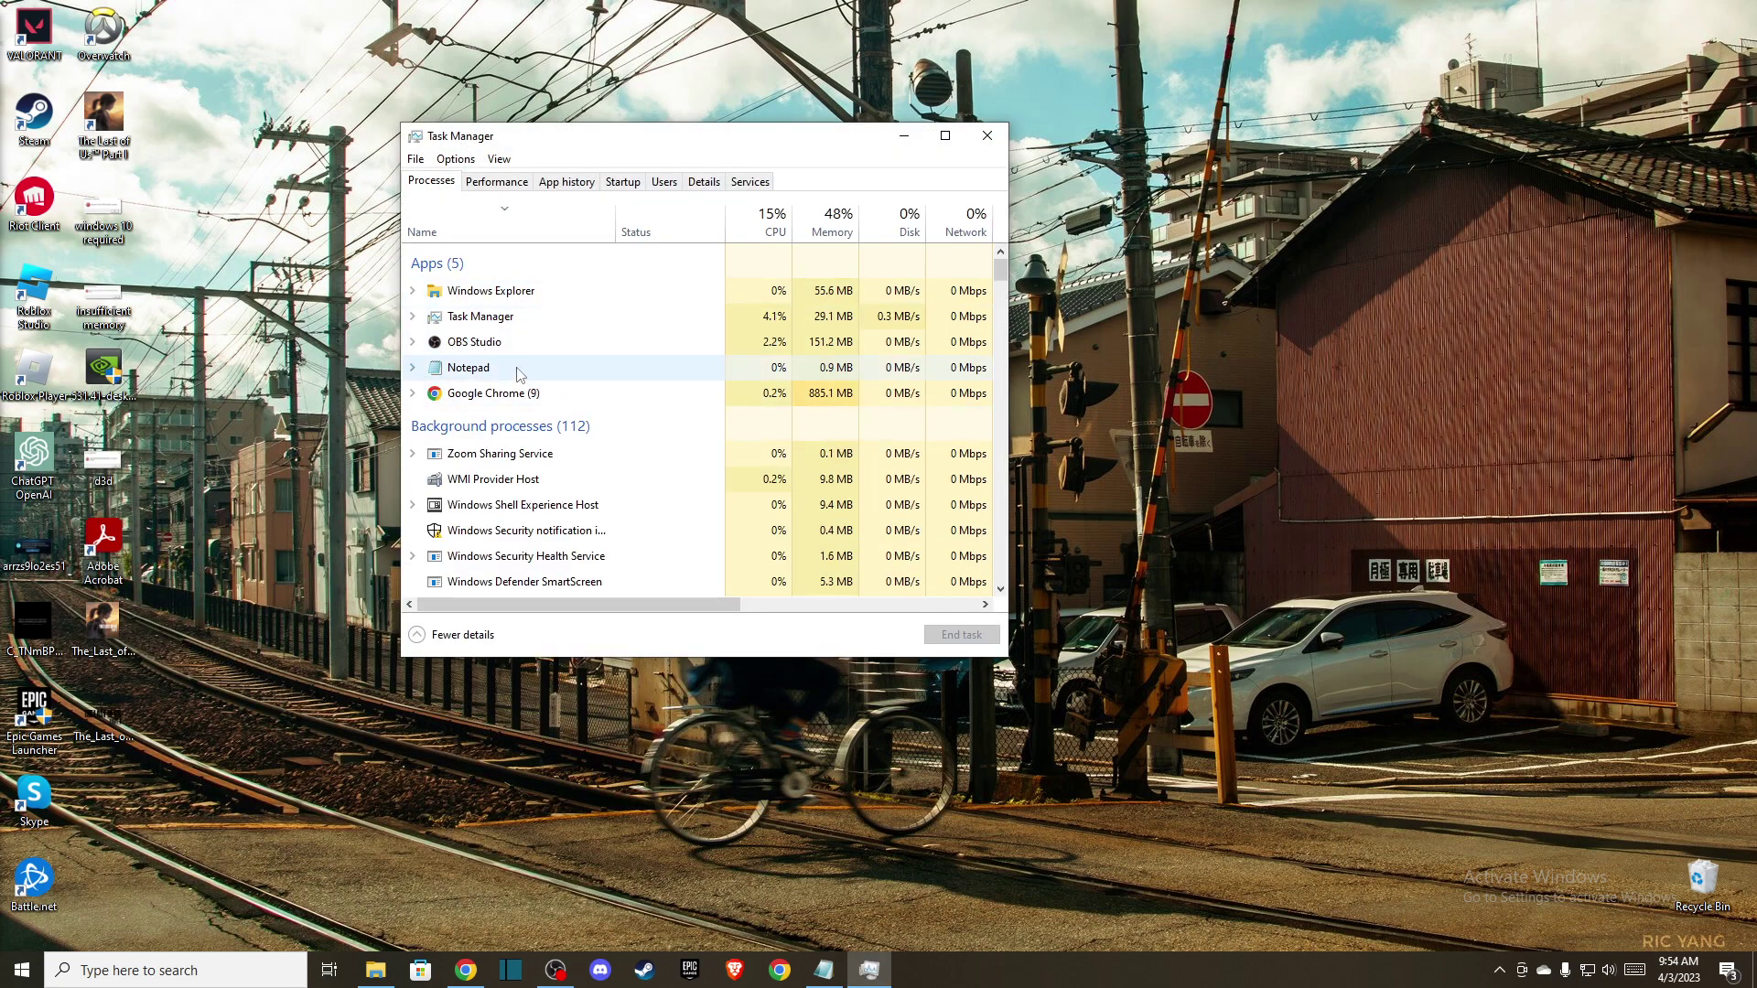
pyautogui.scroll(-1, 521, 398)
pyautogui.scroll(-2, 524, 400)
pyautogui.scroll(-3, 527, 402)
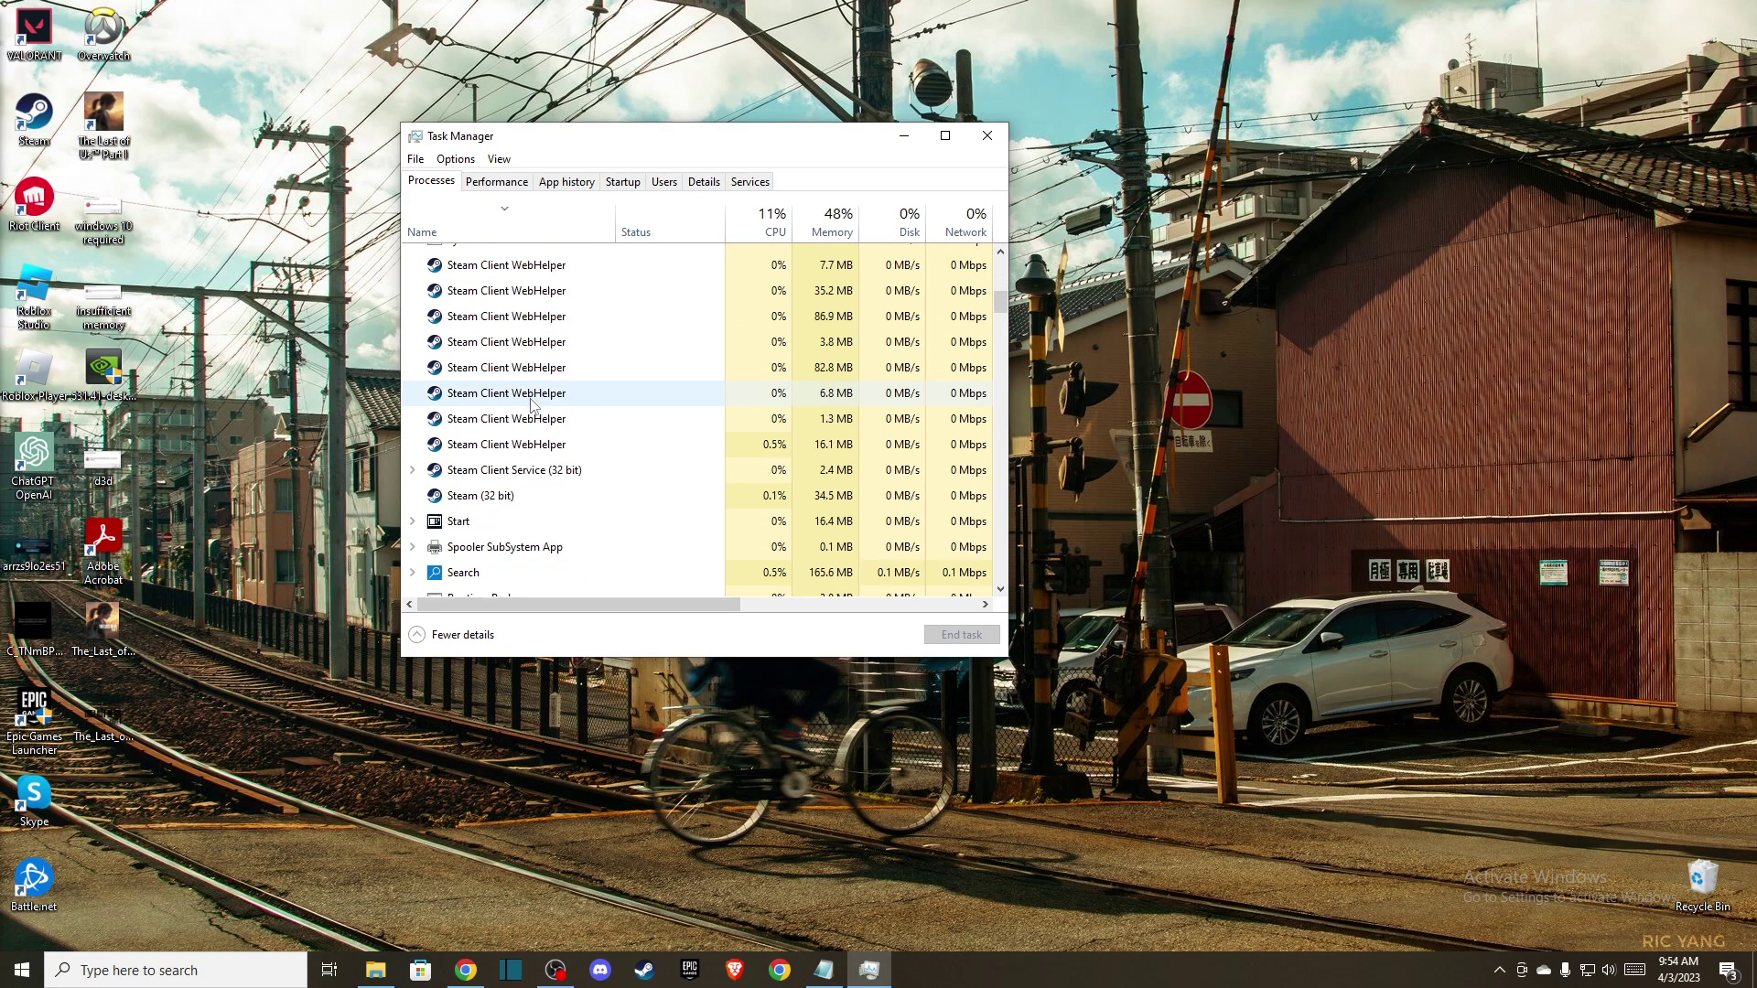
pyautogui.scroll(-4, 531, 405)
pyautogui.scroll(-1, 529, 439)
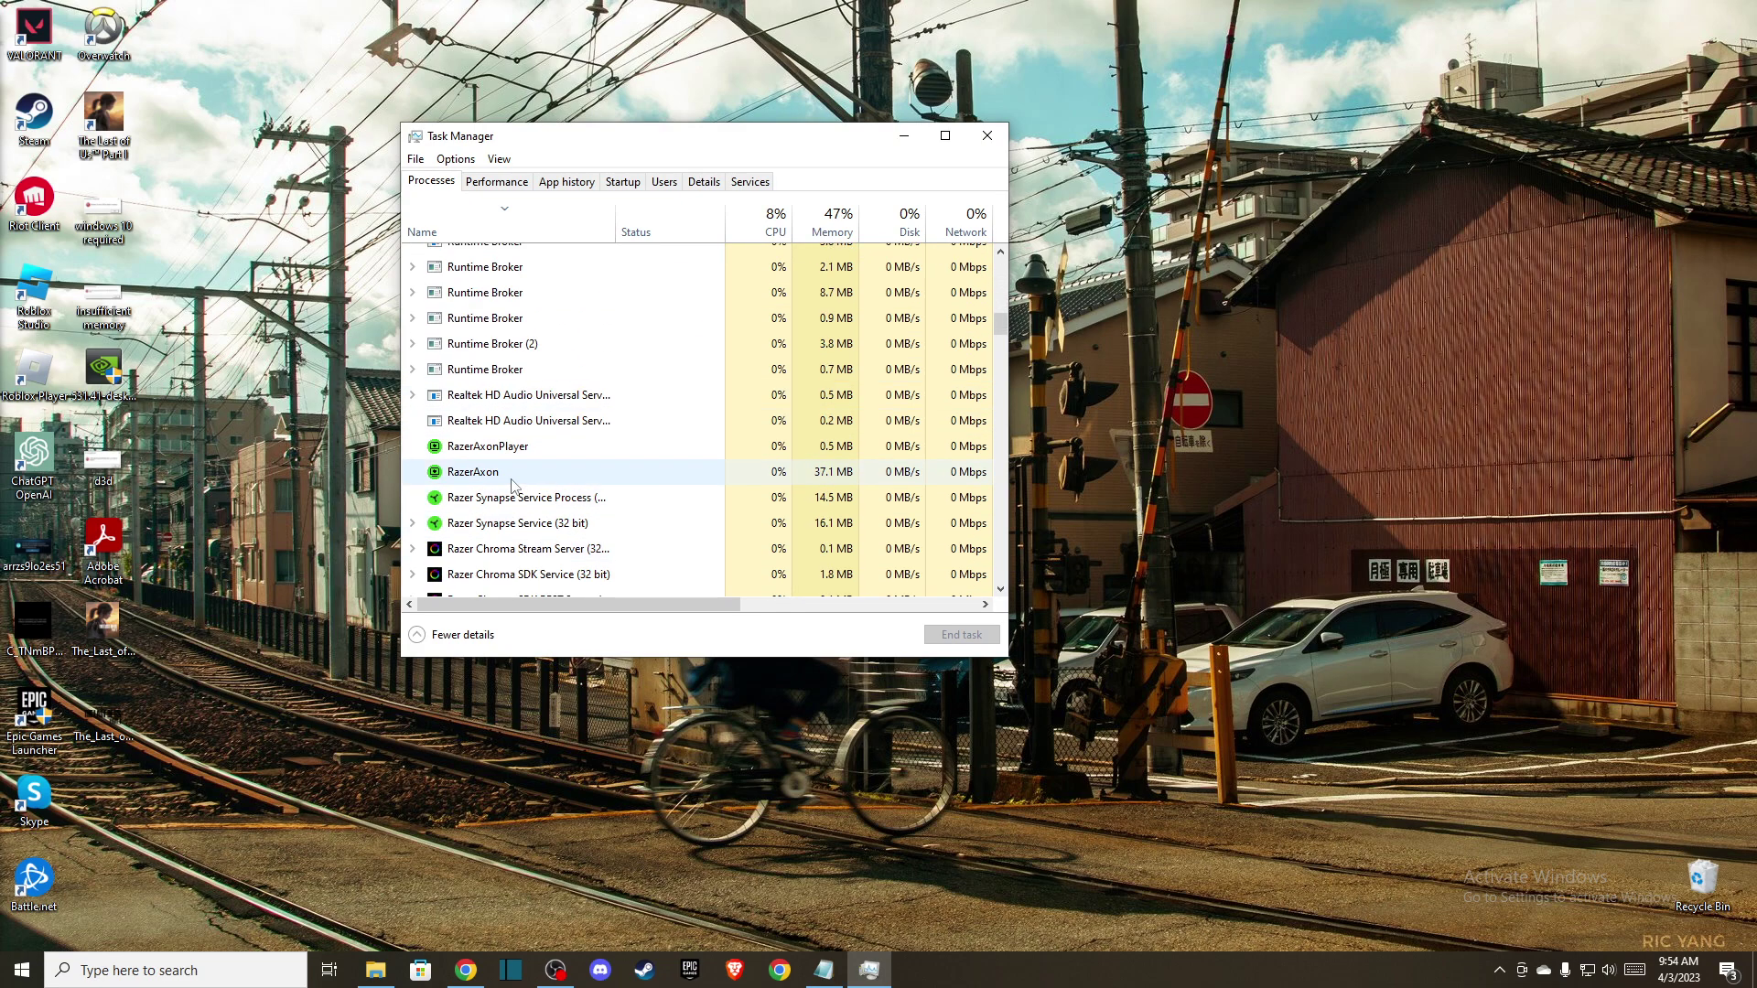
pyautogui.click(519, 503)
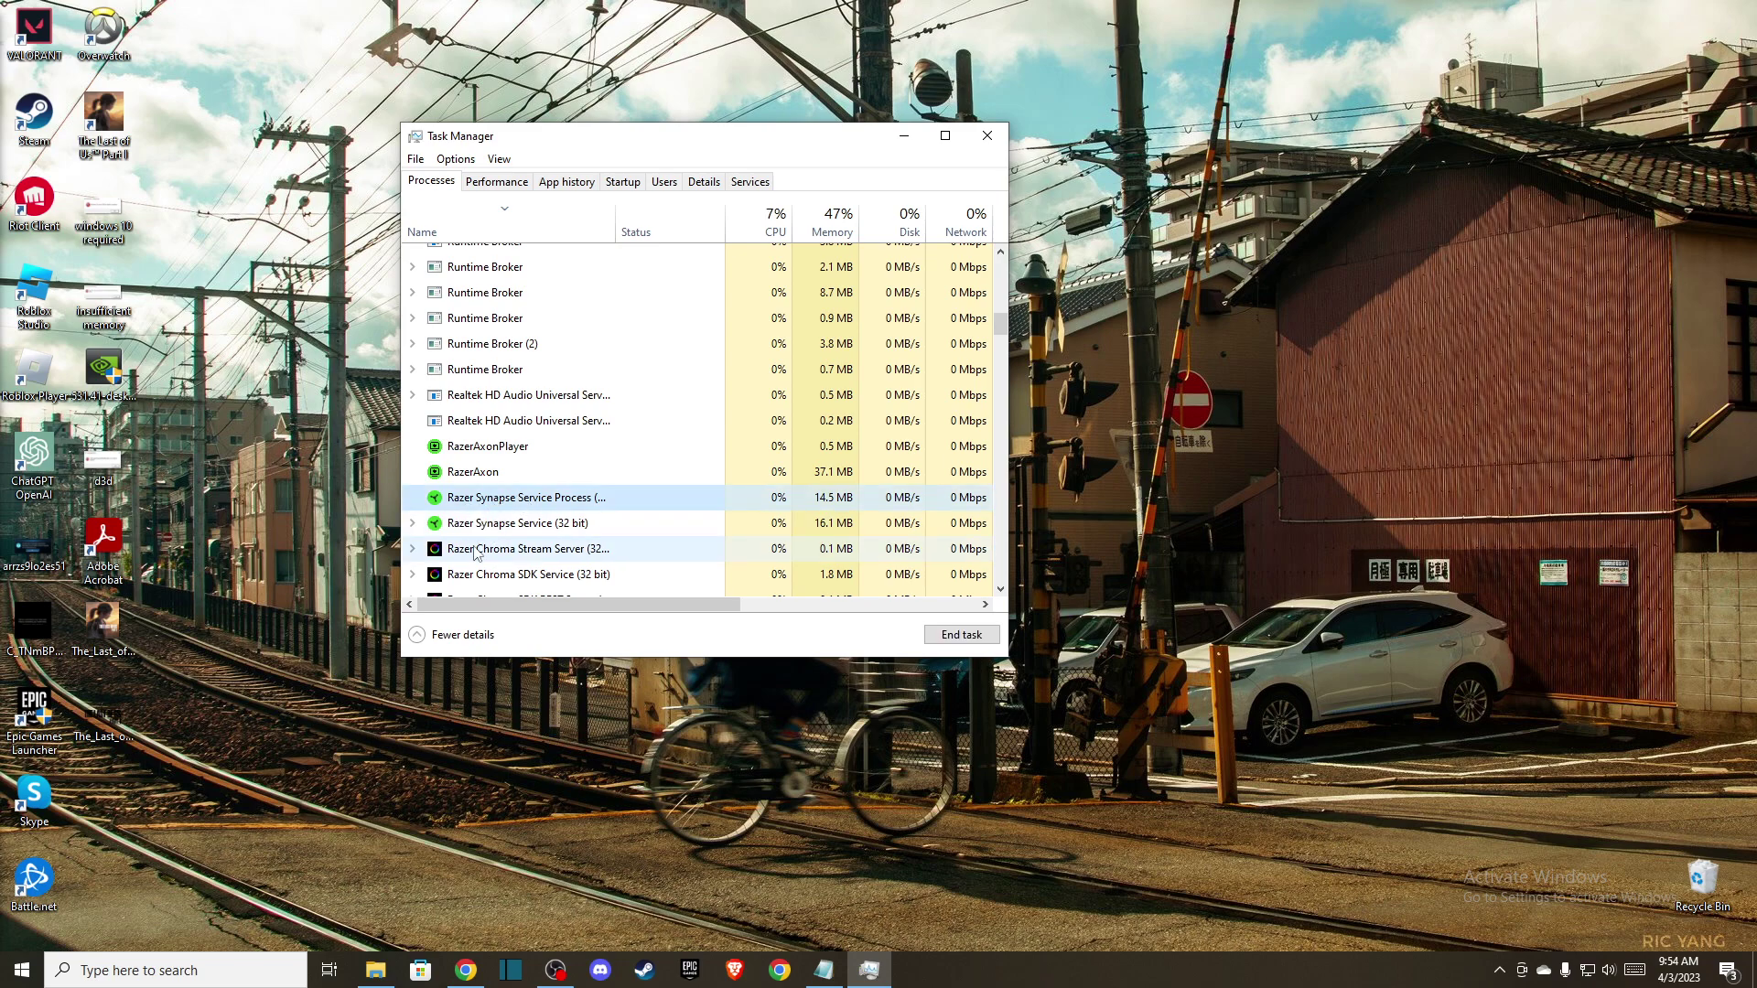
pyautogui.scroll(1, 552, 515)
pyautogui.scroll(-1, 555, 502)
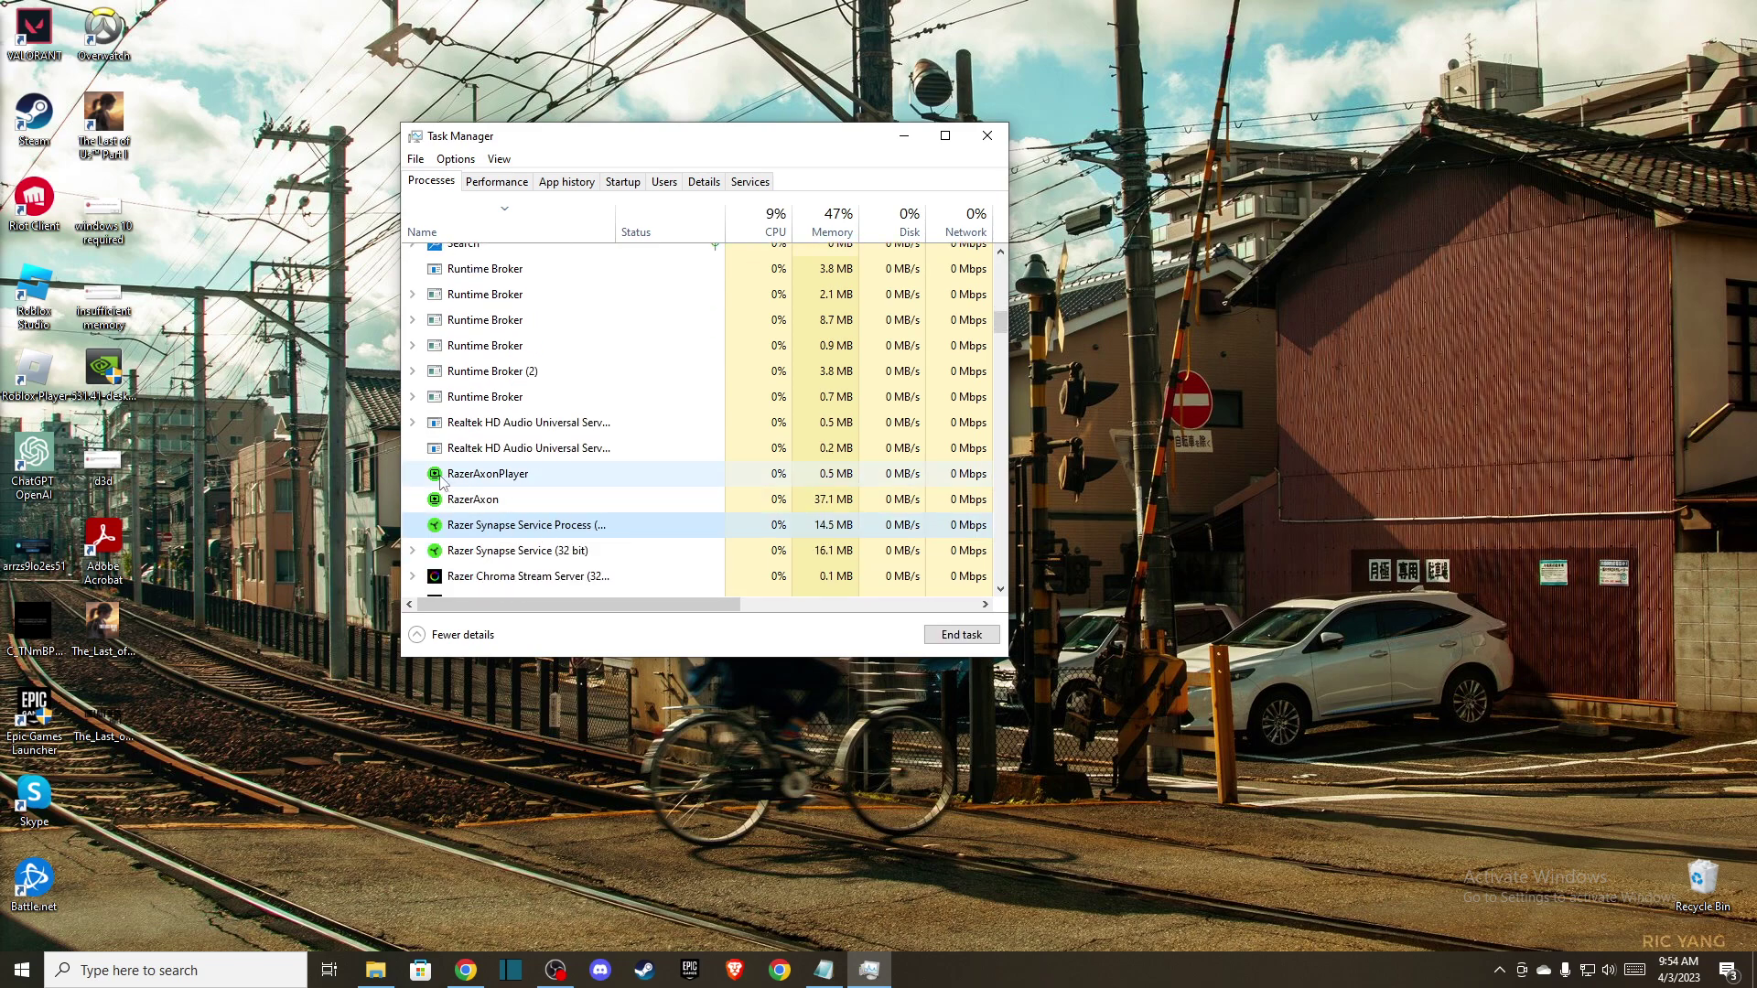
pyautogui.scroll(-1, 577, 499)
pyautogui.scroll(2, 577, 498)
pyautogui.scroll(4, 577, 503)
pyautogui.scroll(-5, 578, 503)
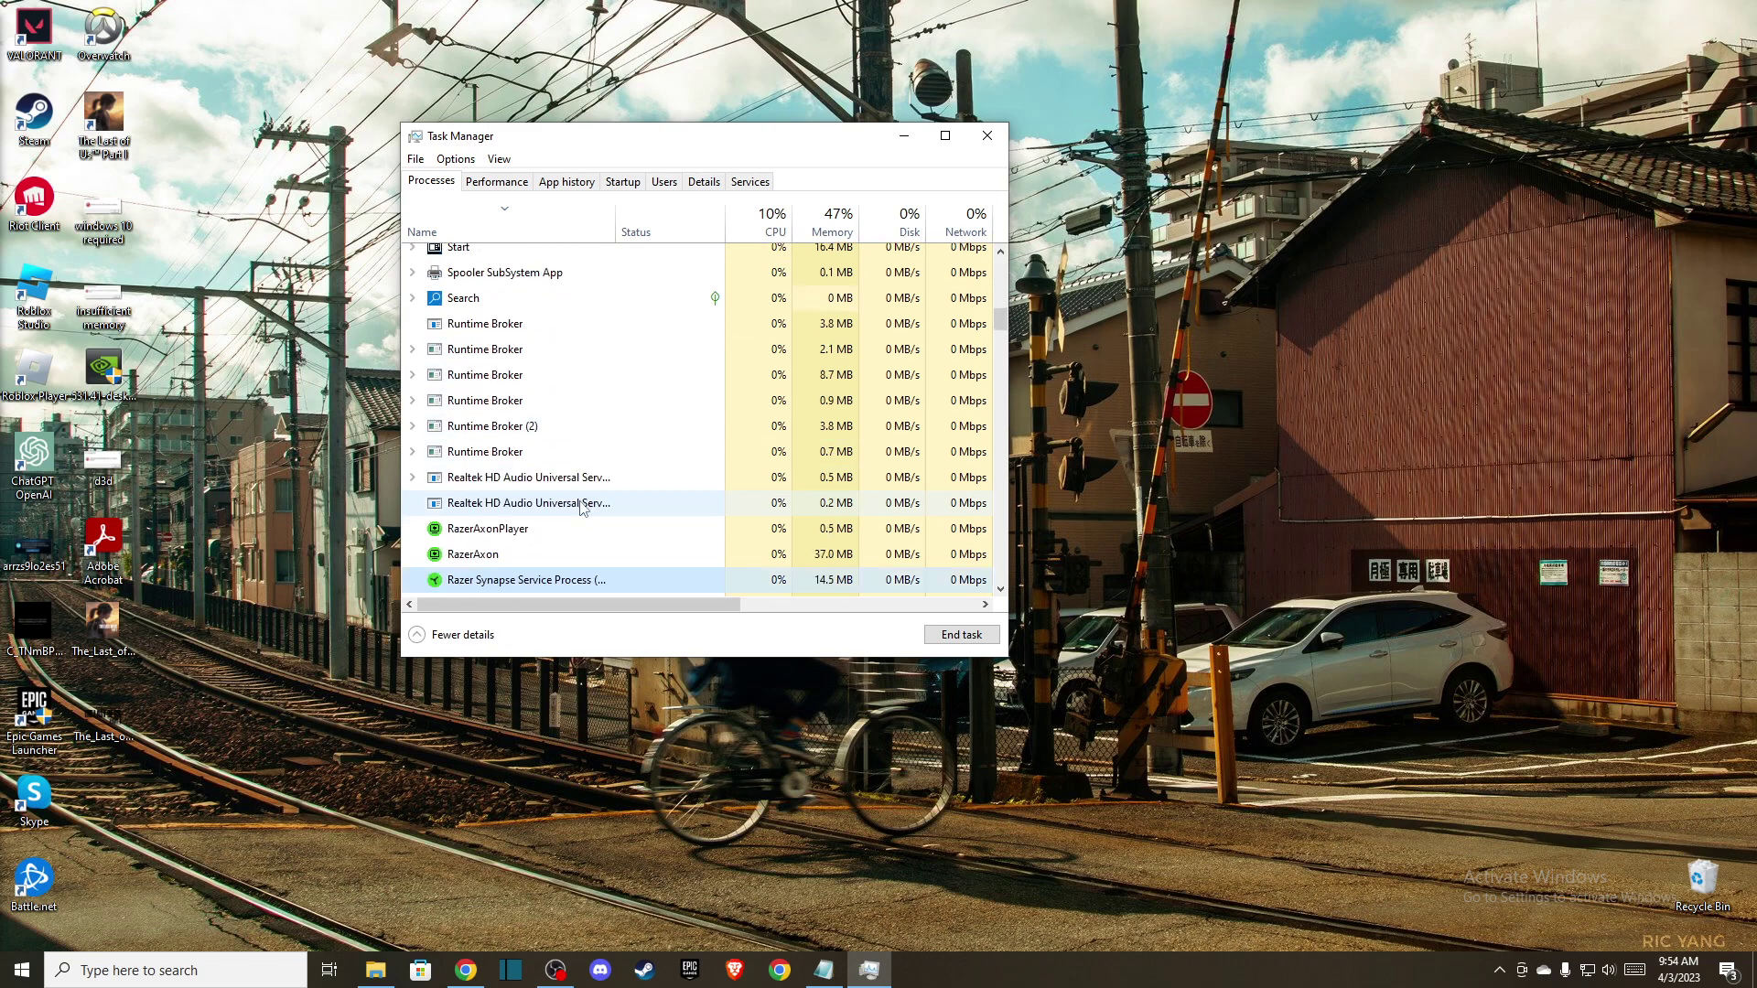
pyautogui.scroll(-2, 583, 505)
pyautogui.scroll(-1, 589, 506)
pyautogui.scroll(2, 519, 500)
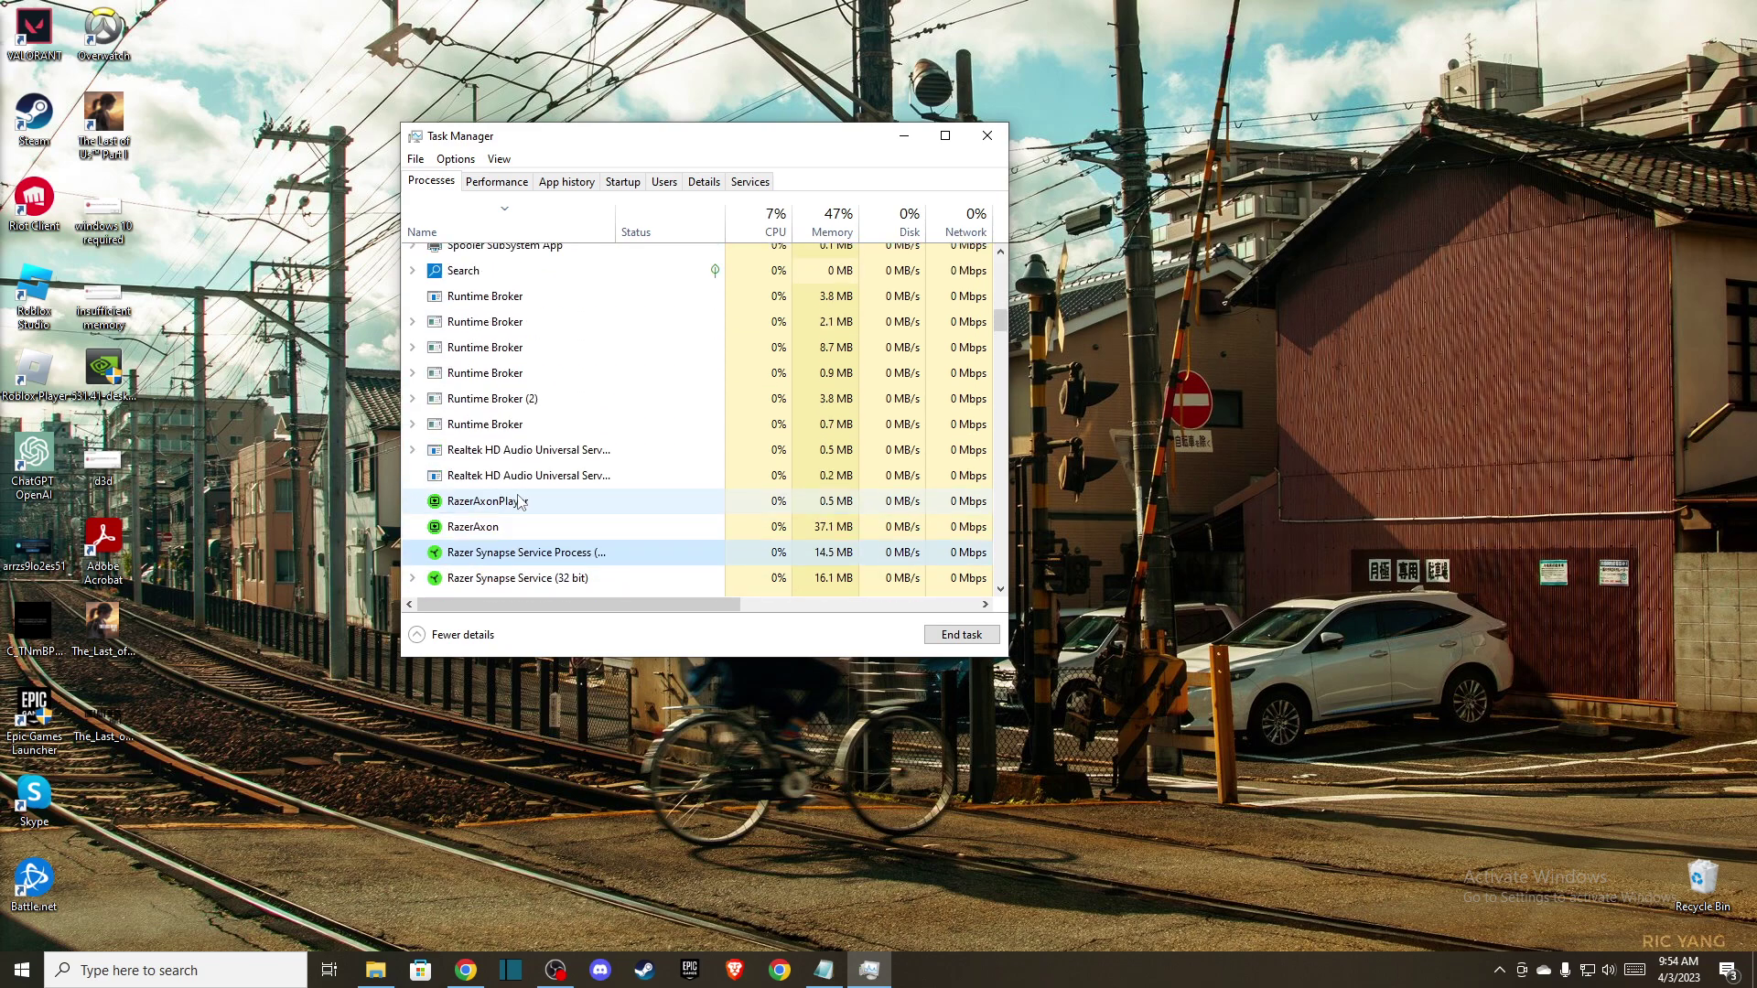
pyautogui.scroll(4, 509, 495)
pyautogui.scroll(5, 513, 494)
pyautogui.scroll(3, 519, 480)
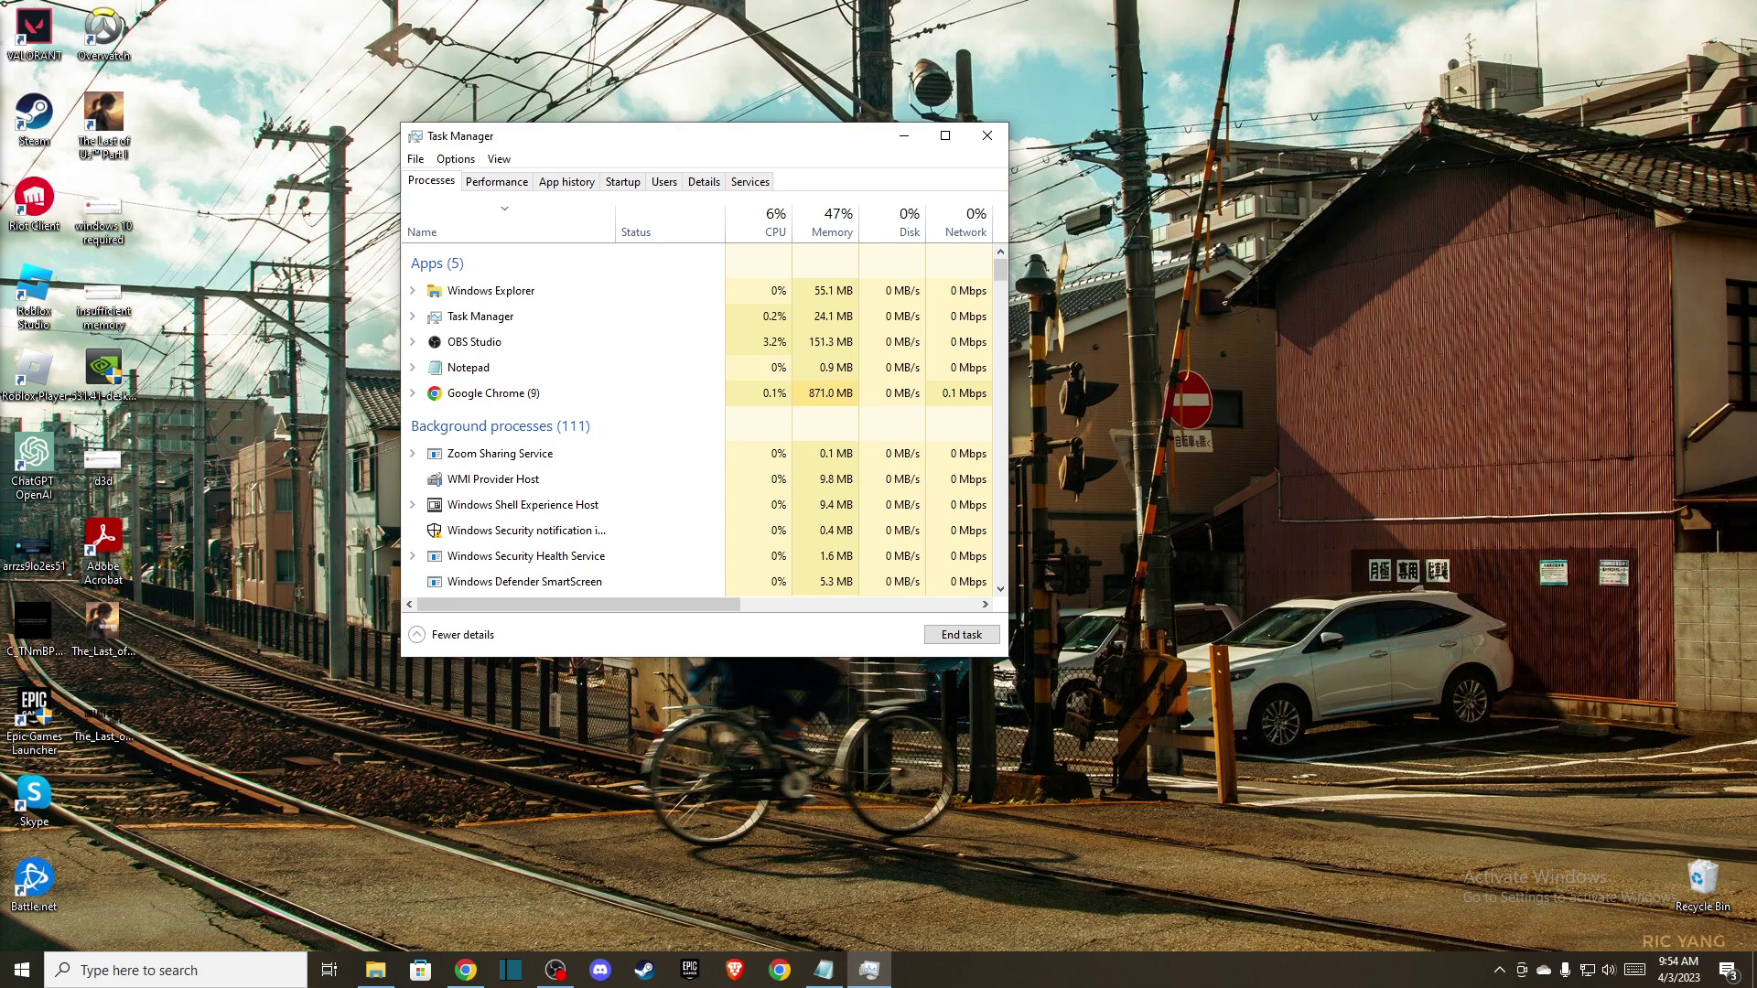
# Close Task Manager and launch Windows Defender Firewall from taskbar search.
pyautogui.click(983, 132)
pyautogui.click(205, 969)
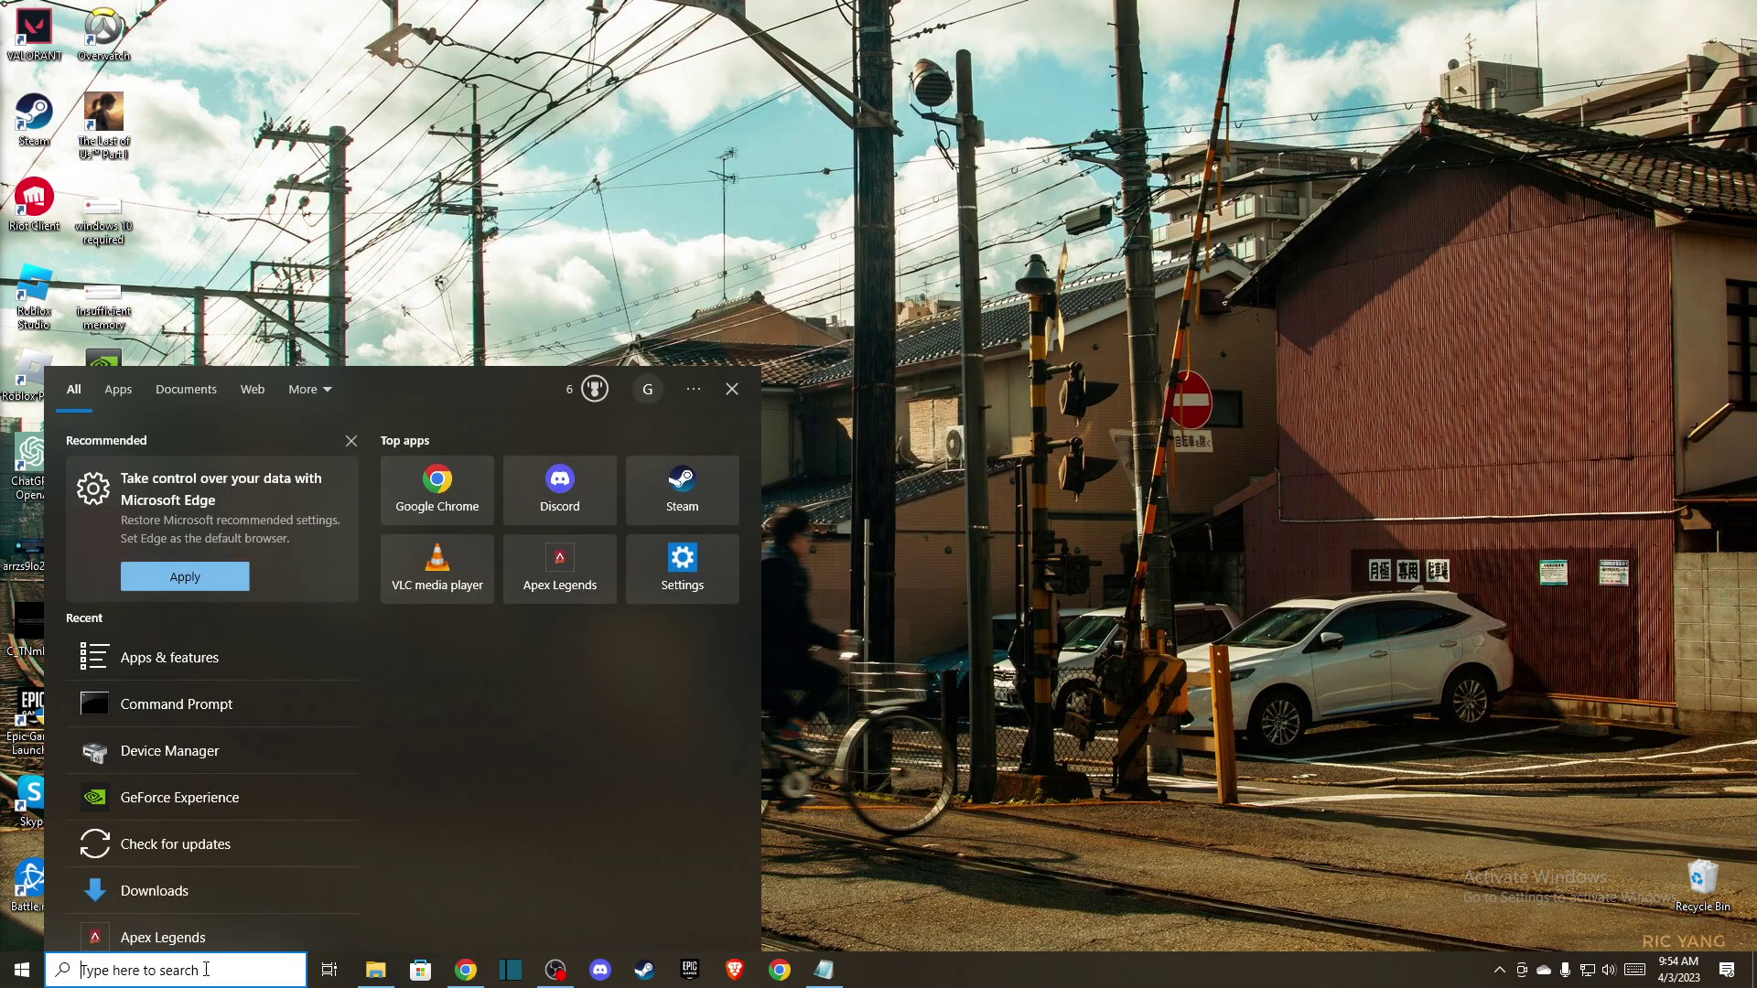
pyautogui.write('windowe')
pyautogui.press('BackSpace')
pyautogui.write('s')
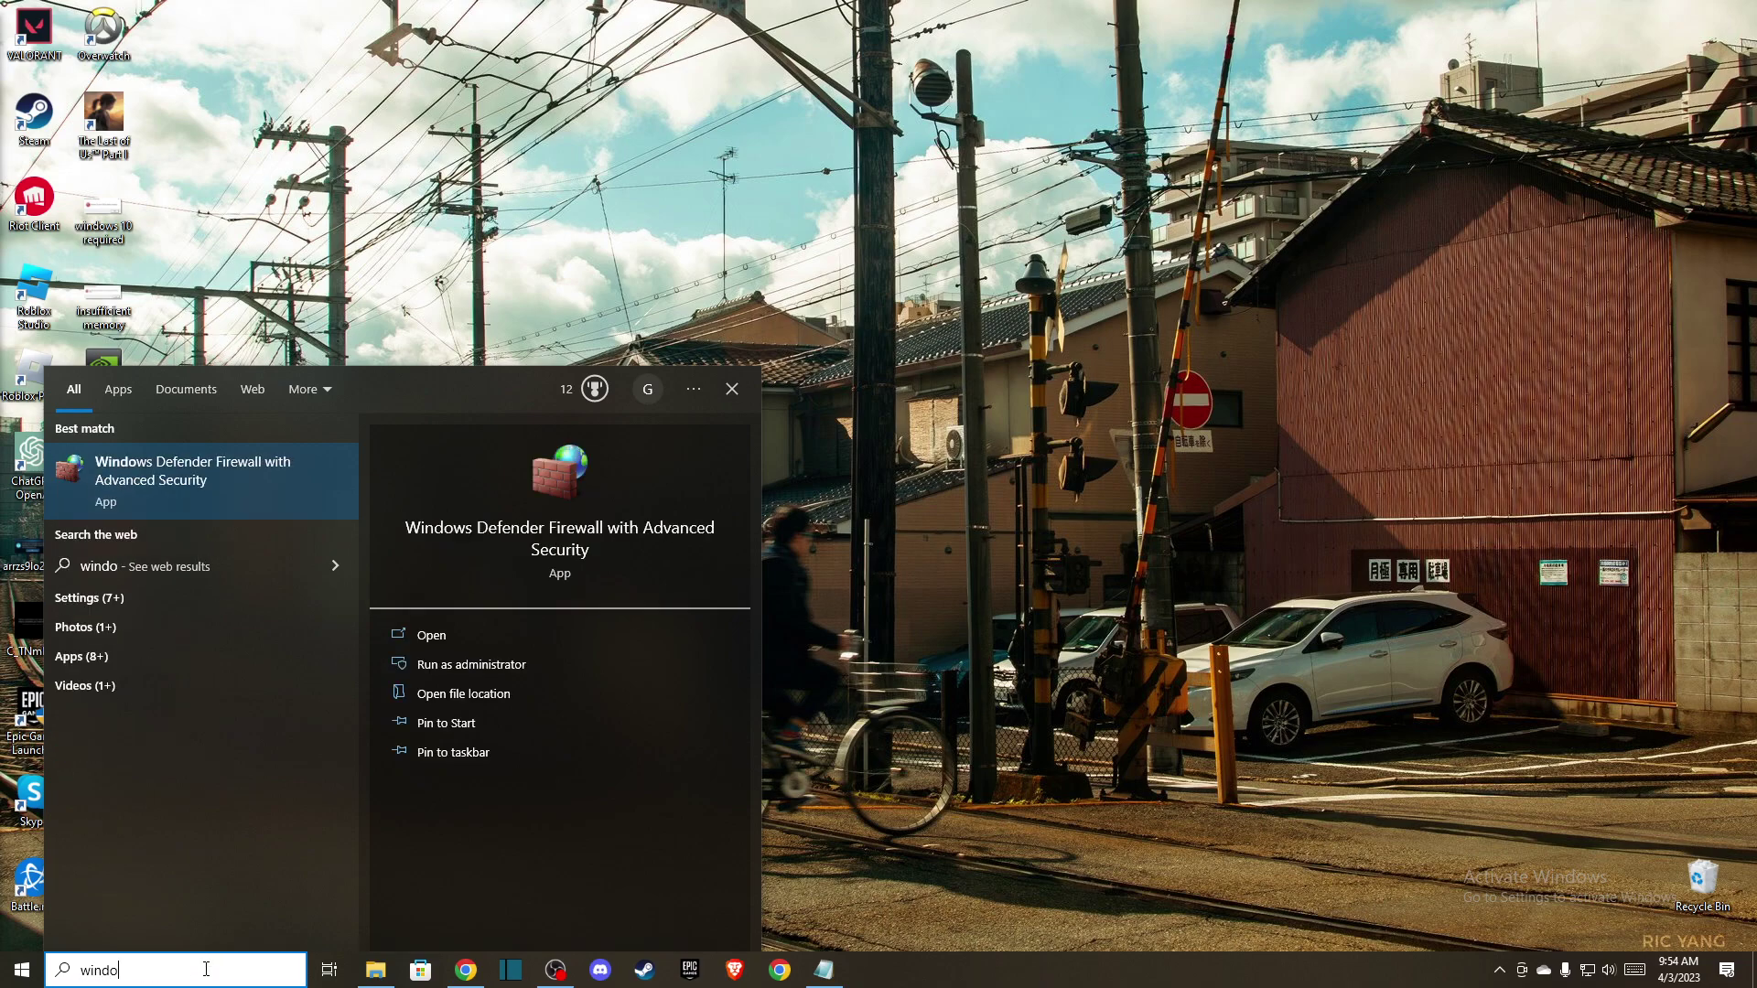
pyautogui.write(' defen')
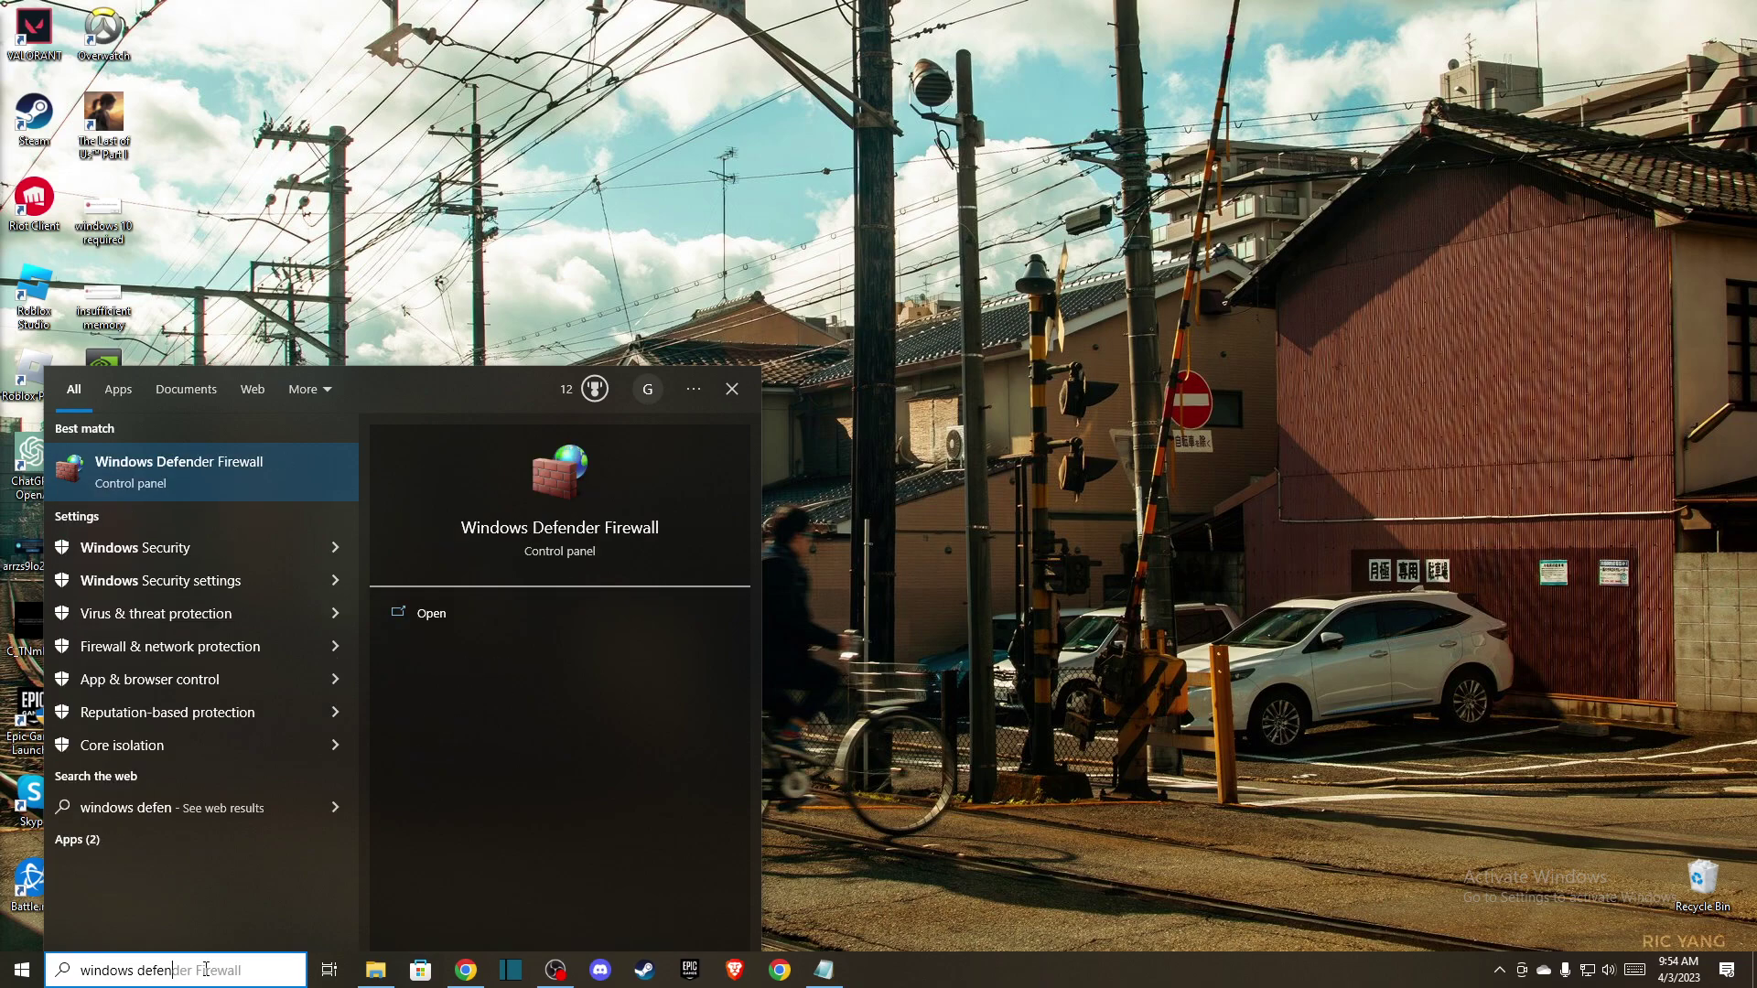
pyautogui.write('der')
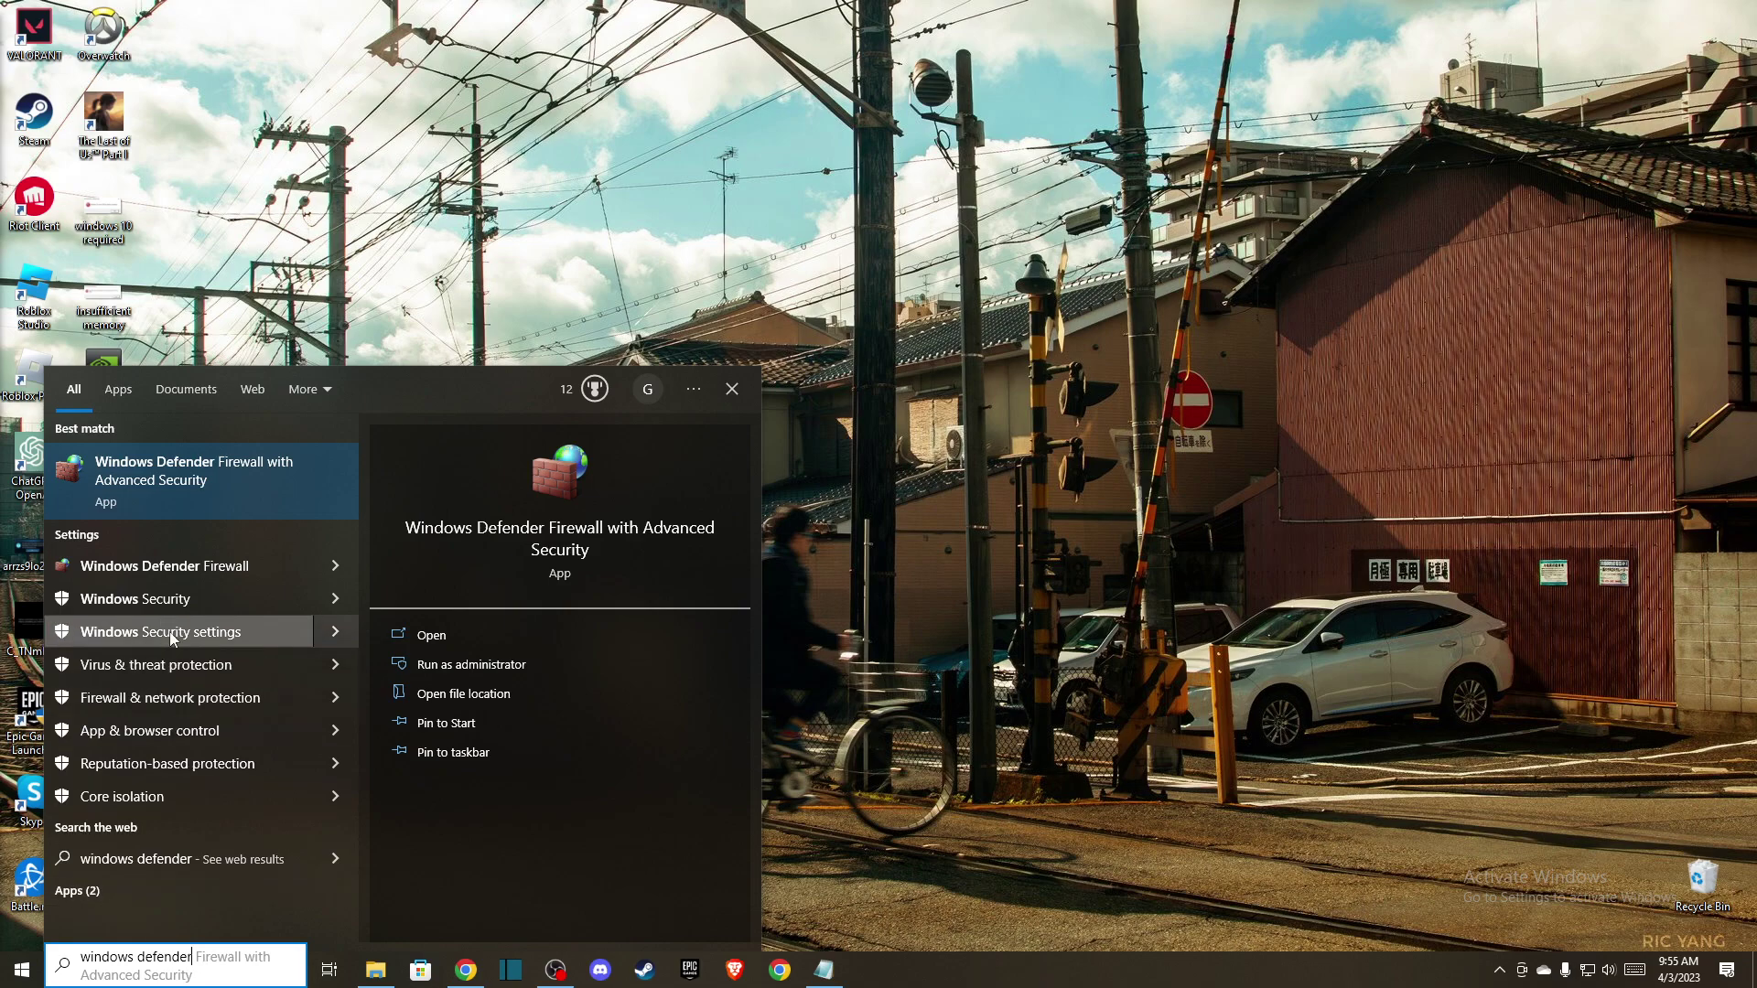
pyautogui.click(191, 563)
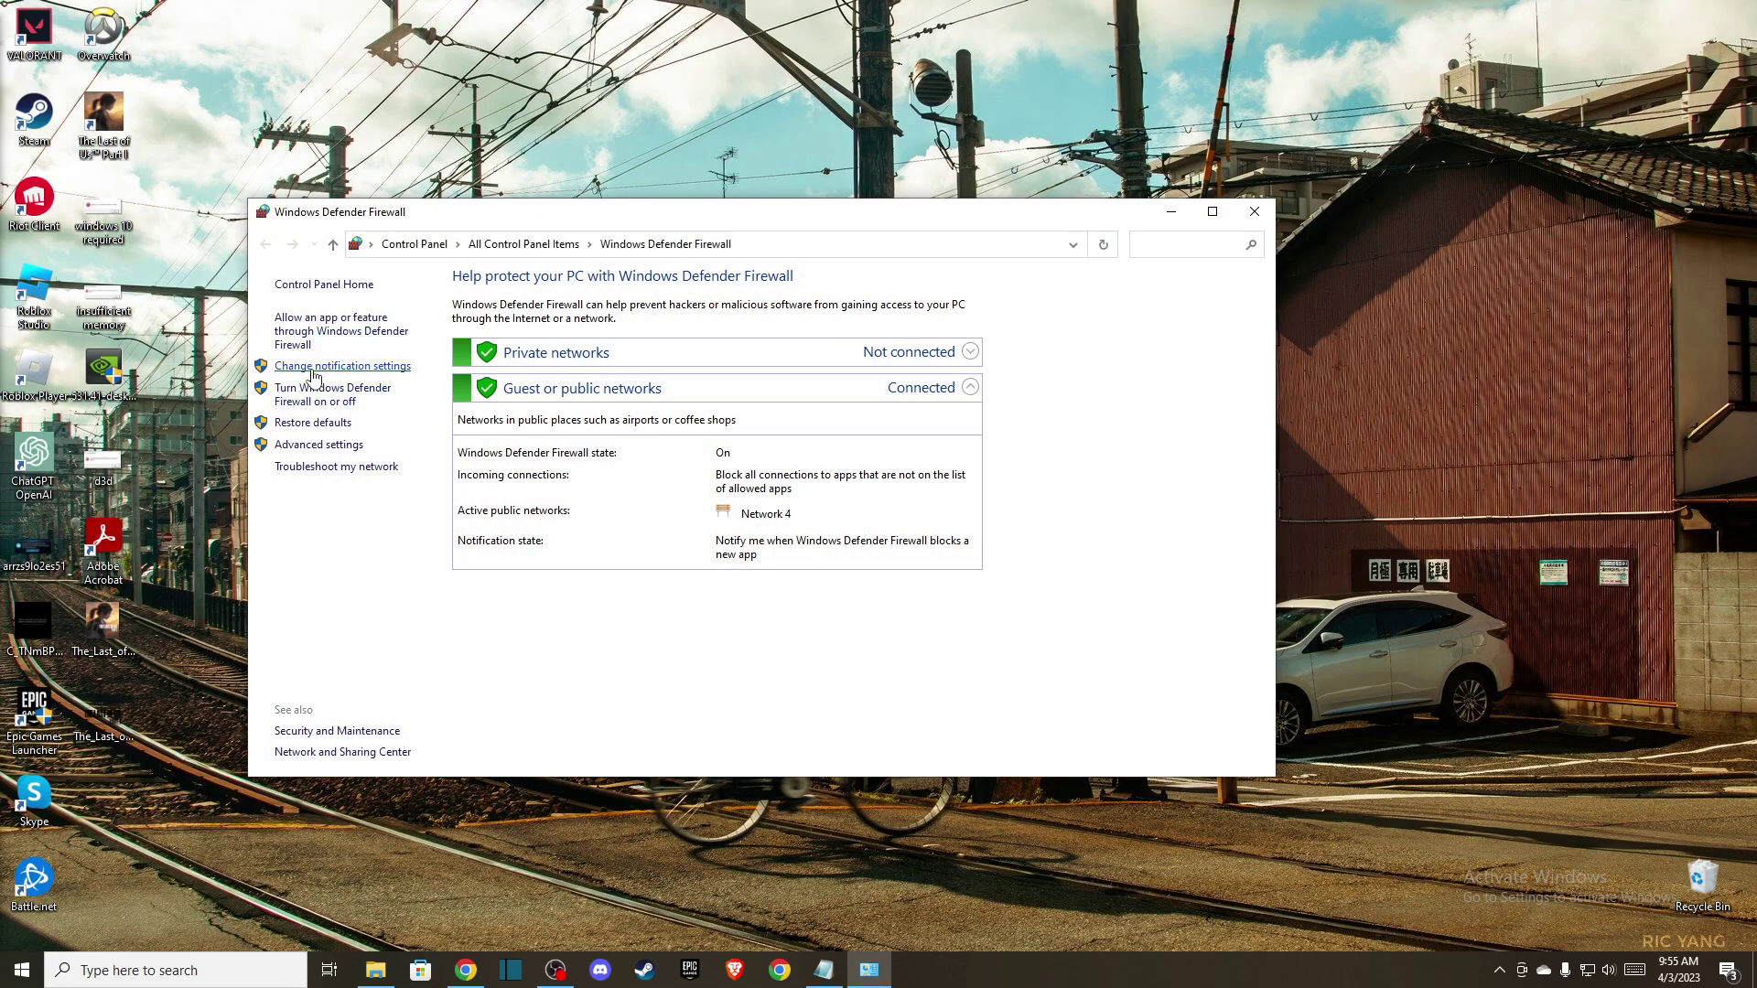
# Go to Allowed apps, unlock it with Change settings, and begin Allow another app.
pyautogui.click(314, 332)
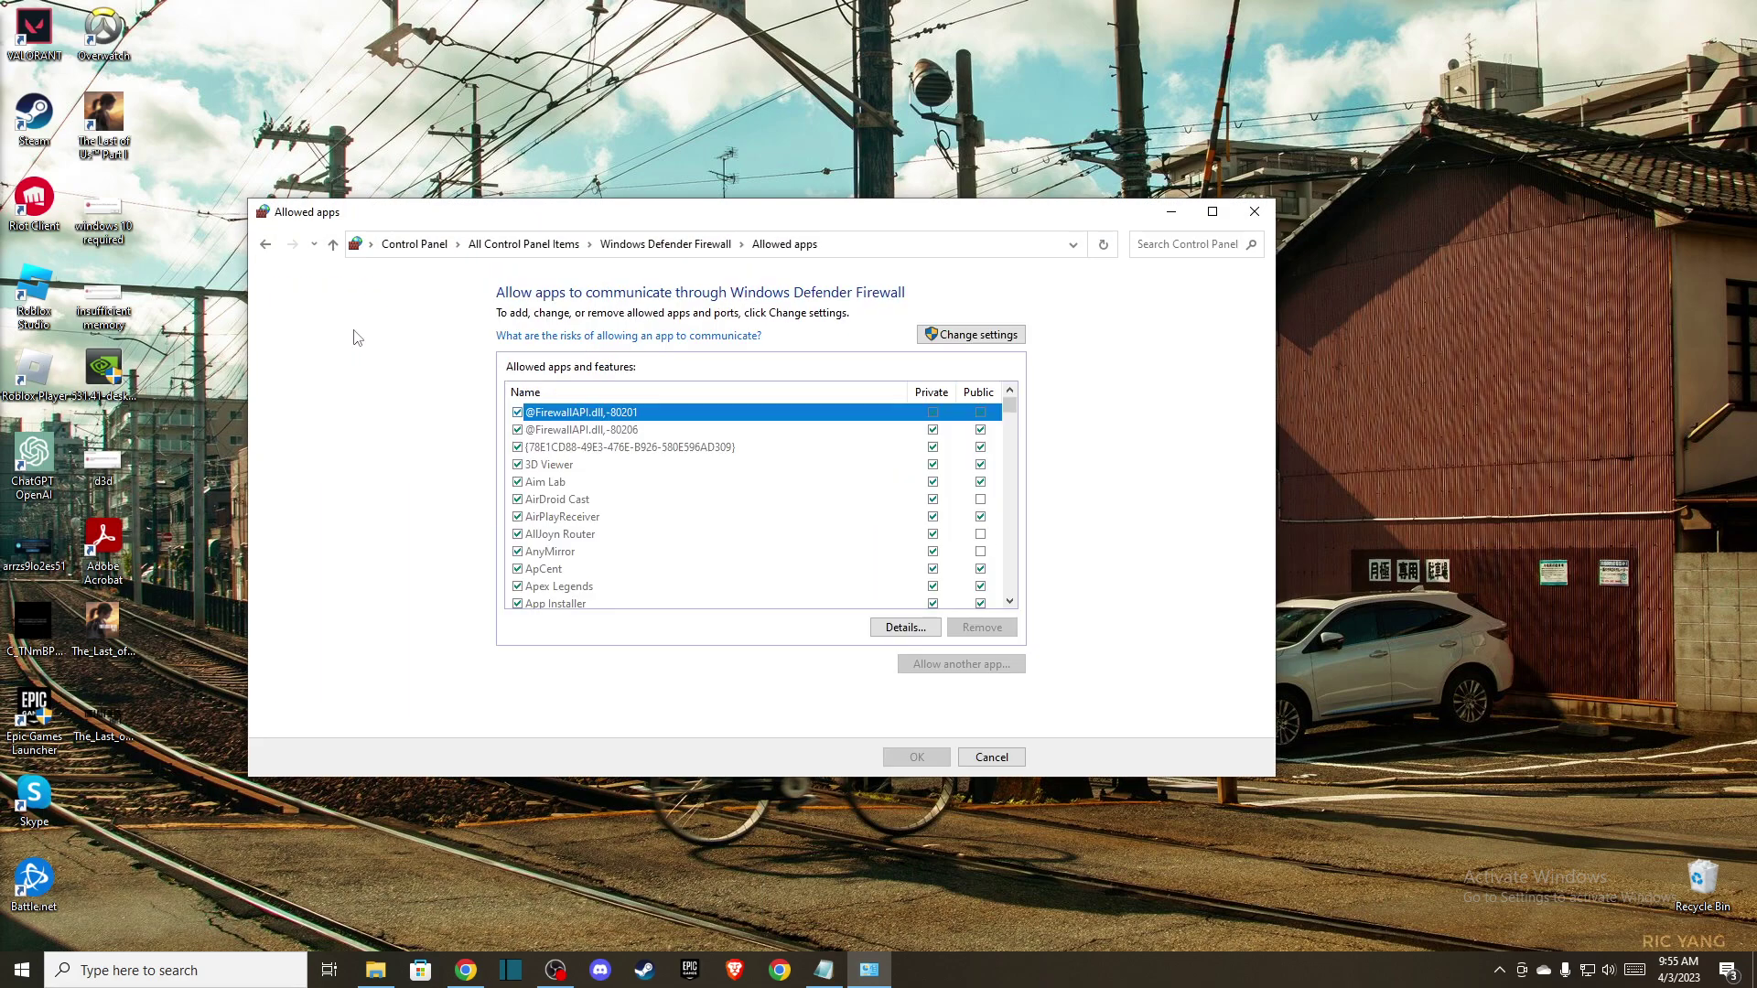
pyautogui.click(969, 337)
pyautogui.click(927, 667)
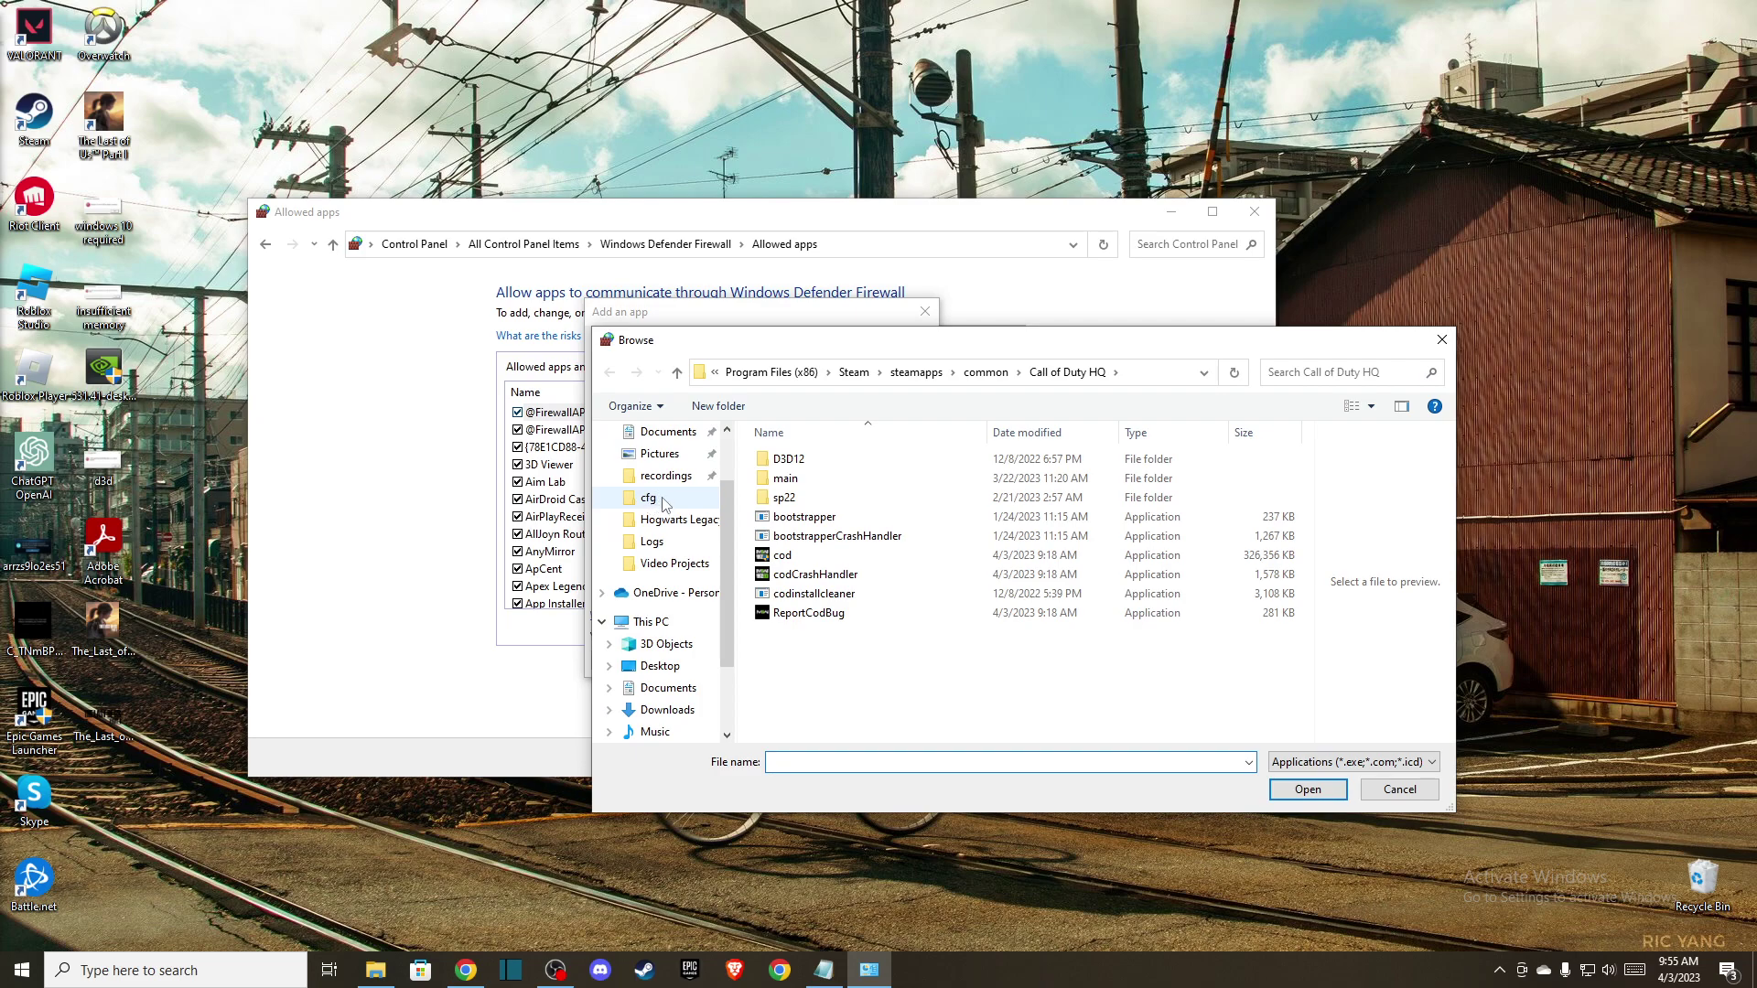
# Browse to C:\Riot Games\VALORANT\live and choose VALORANT.exe as the app to add.
pyautogui.click(662, 626)
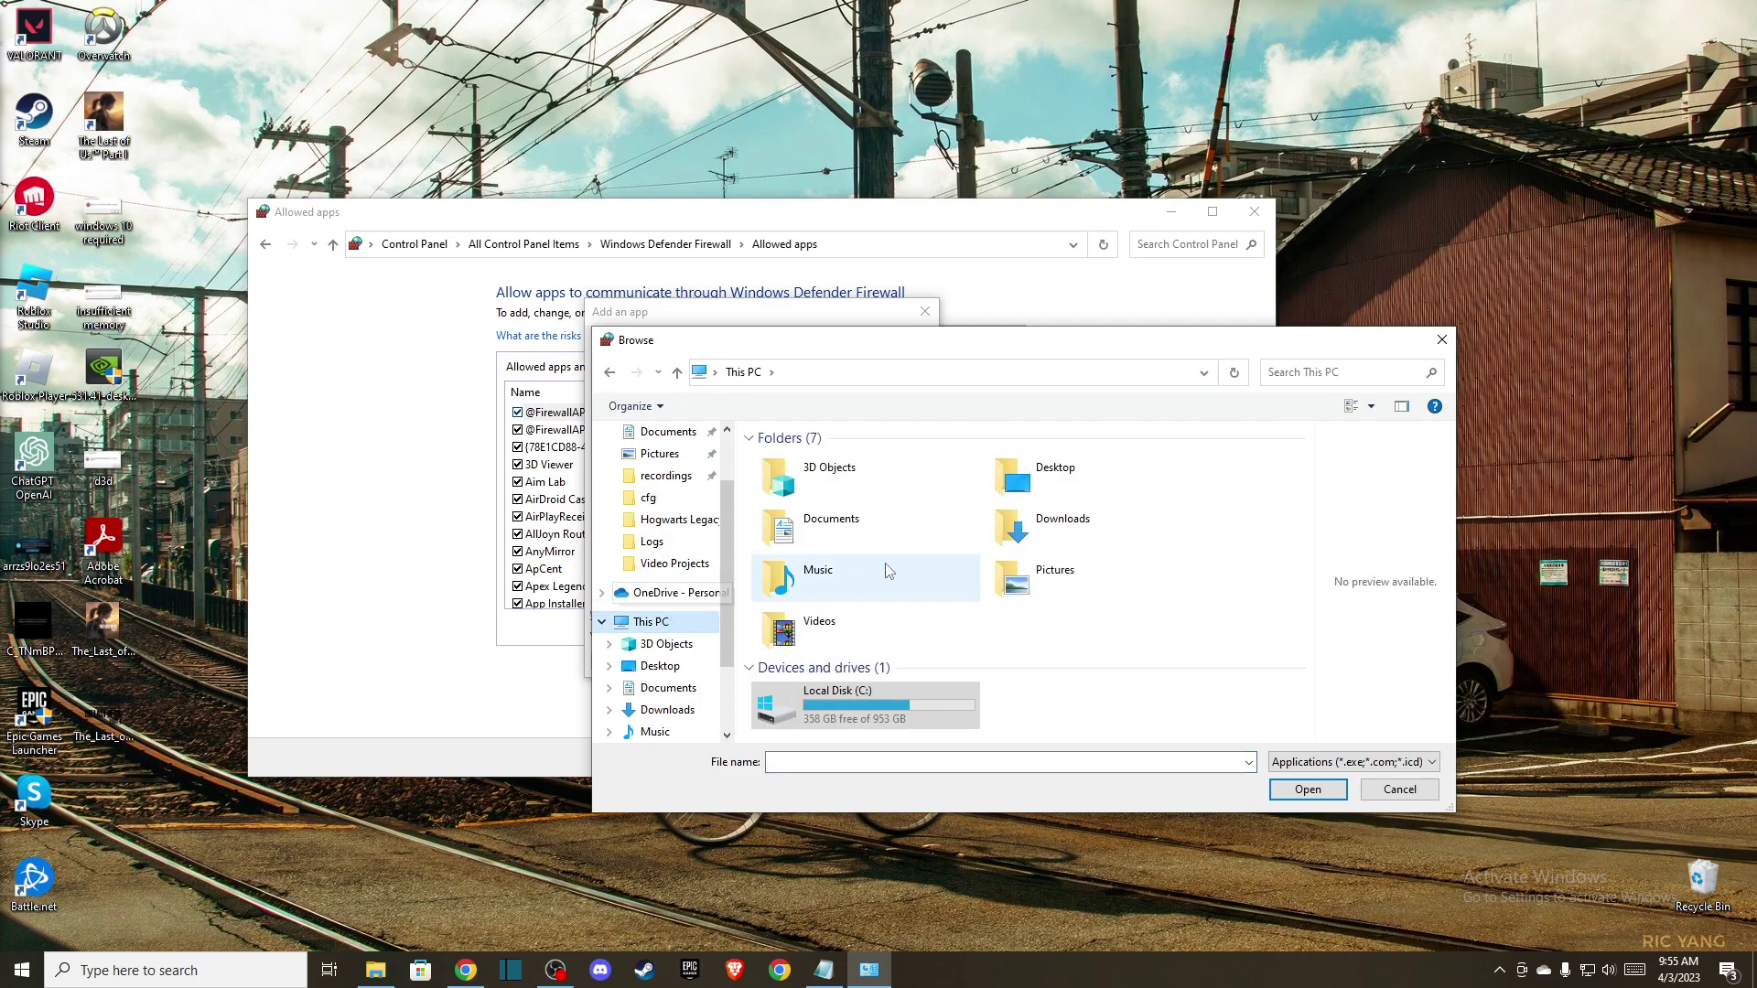
pyautogui.doubleClick(864, 714)
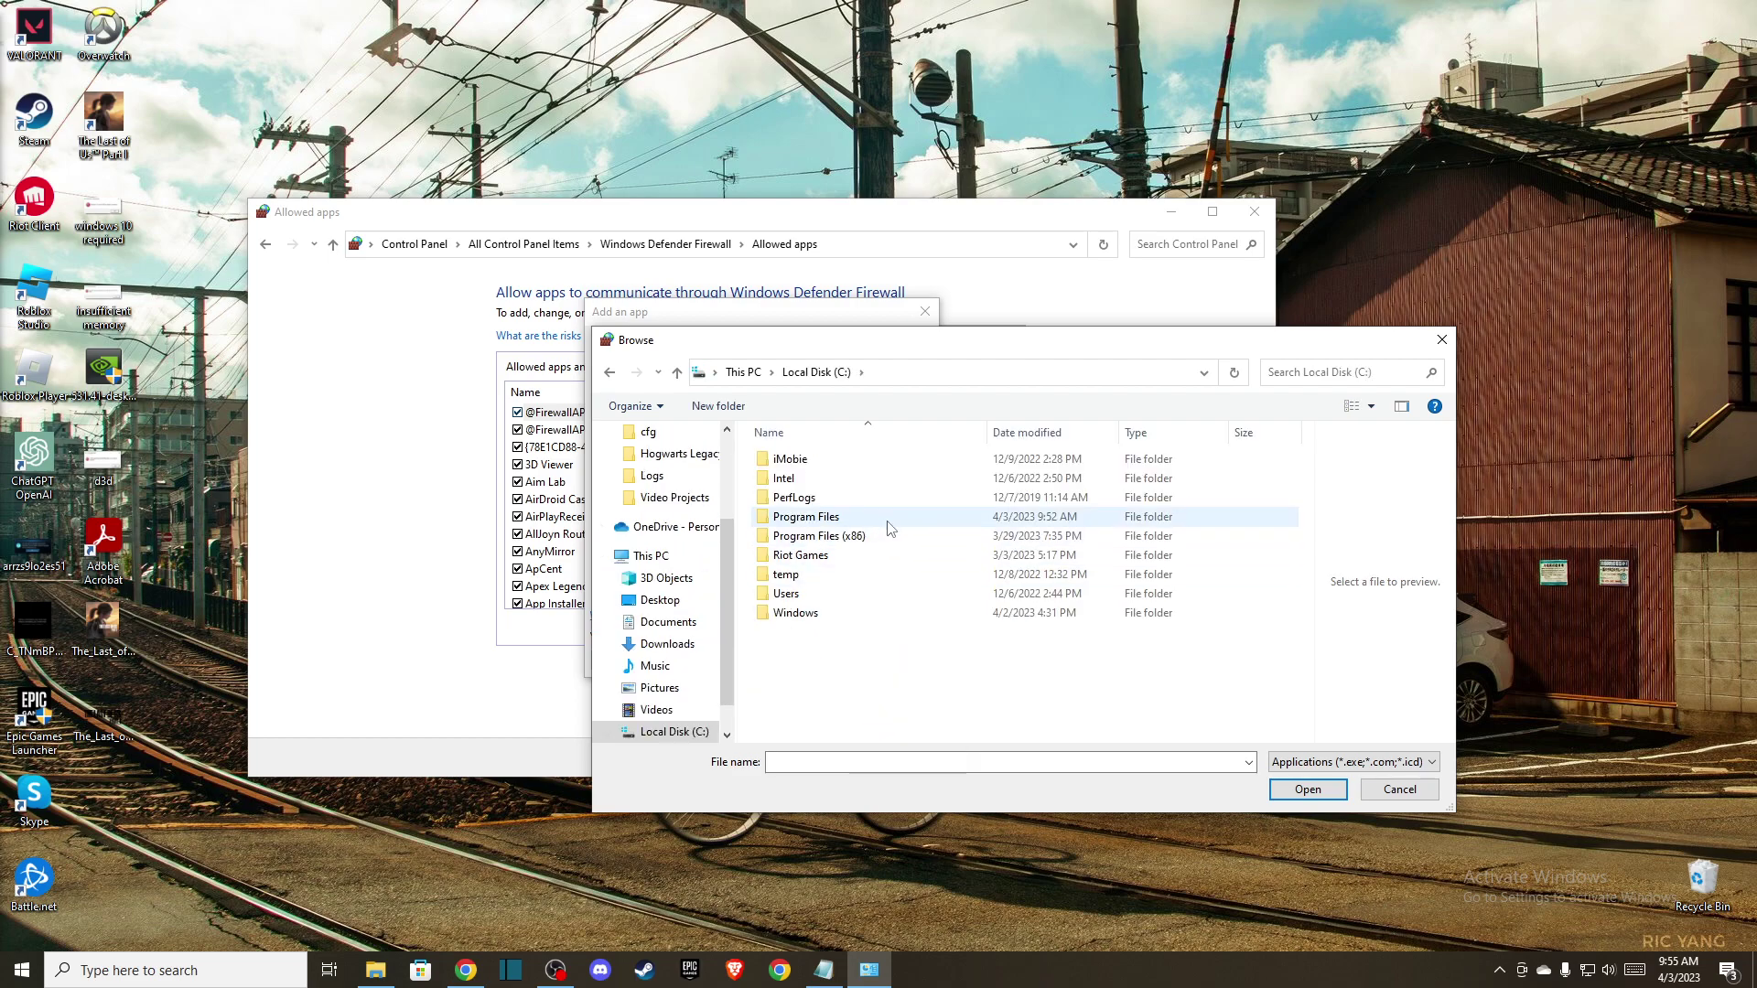
pyautogui.click(840, 553)
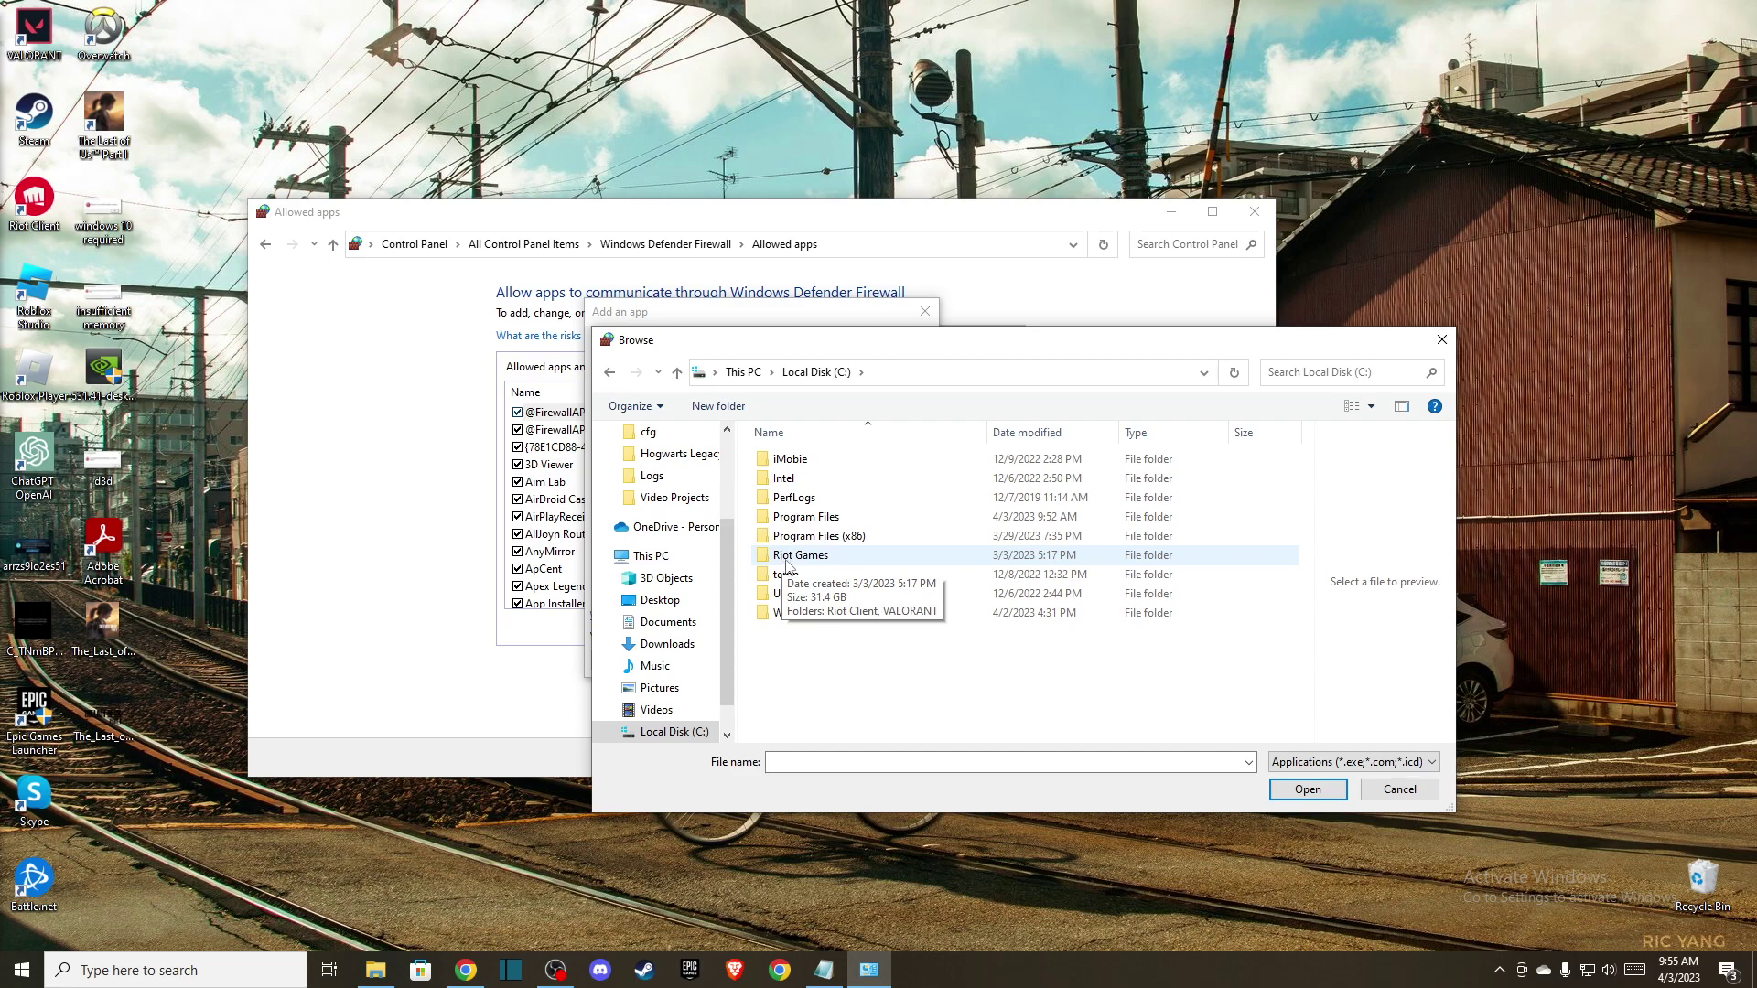
pyautogui.doubleClick(789, 566)
pyautogui.doubleClick(791, 480)
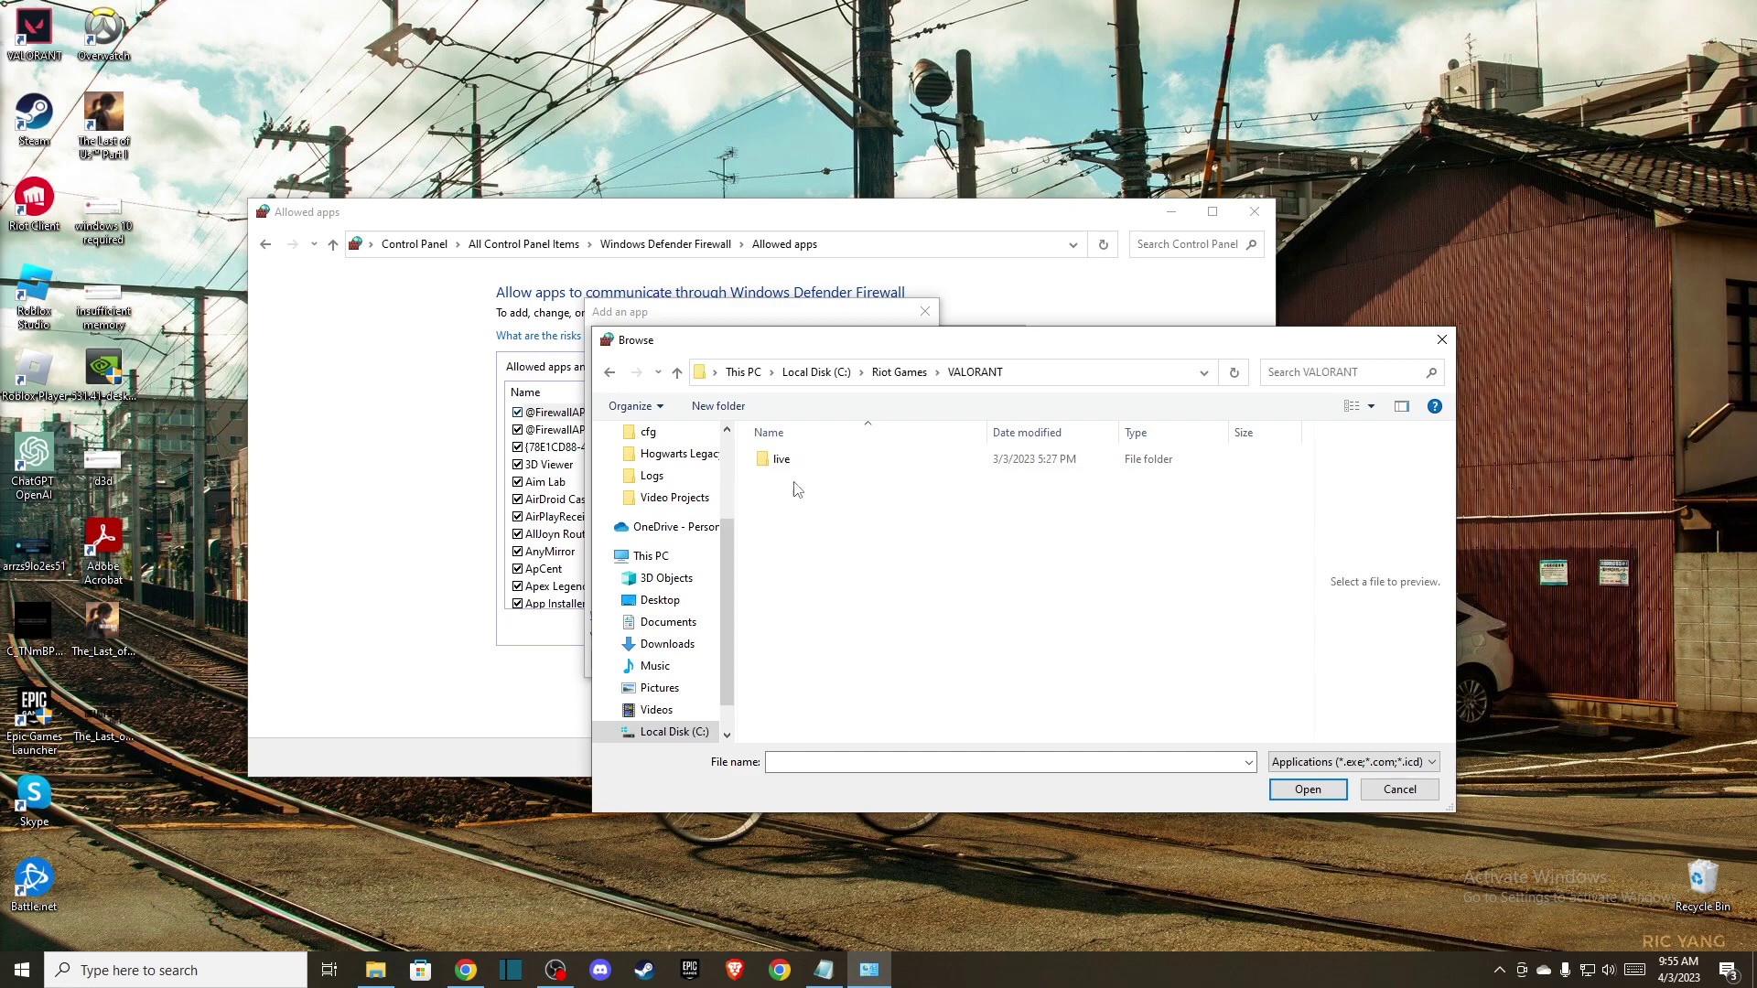
pyautogui.doubleClick(776, 464)
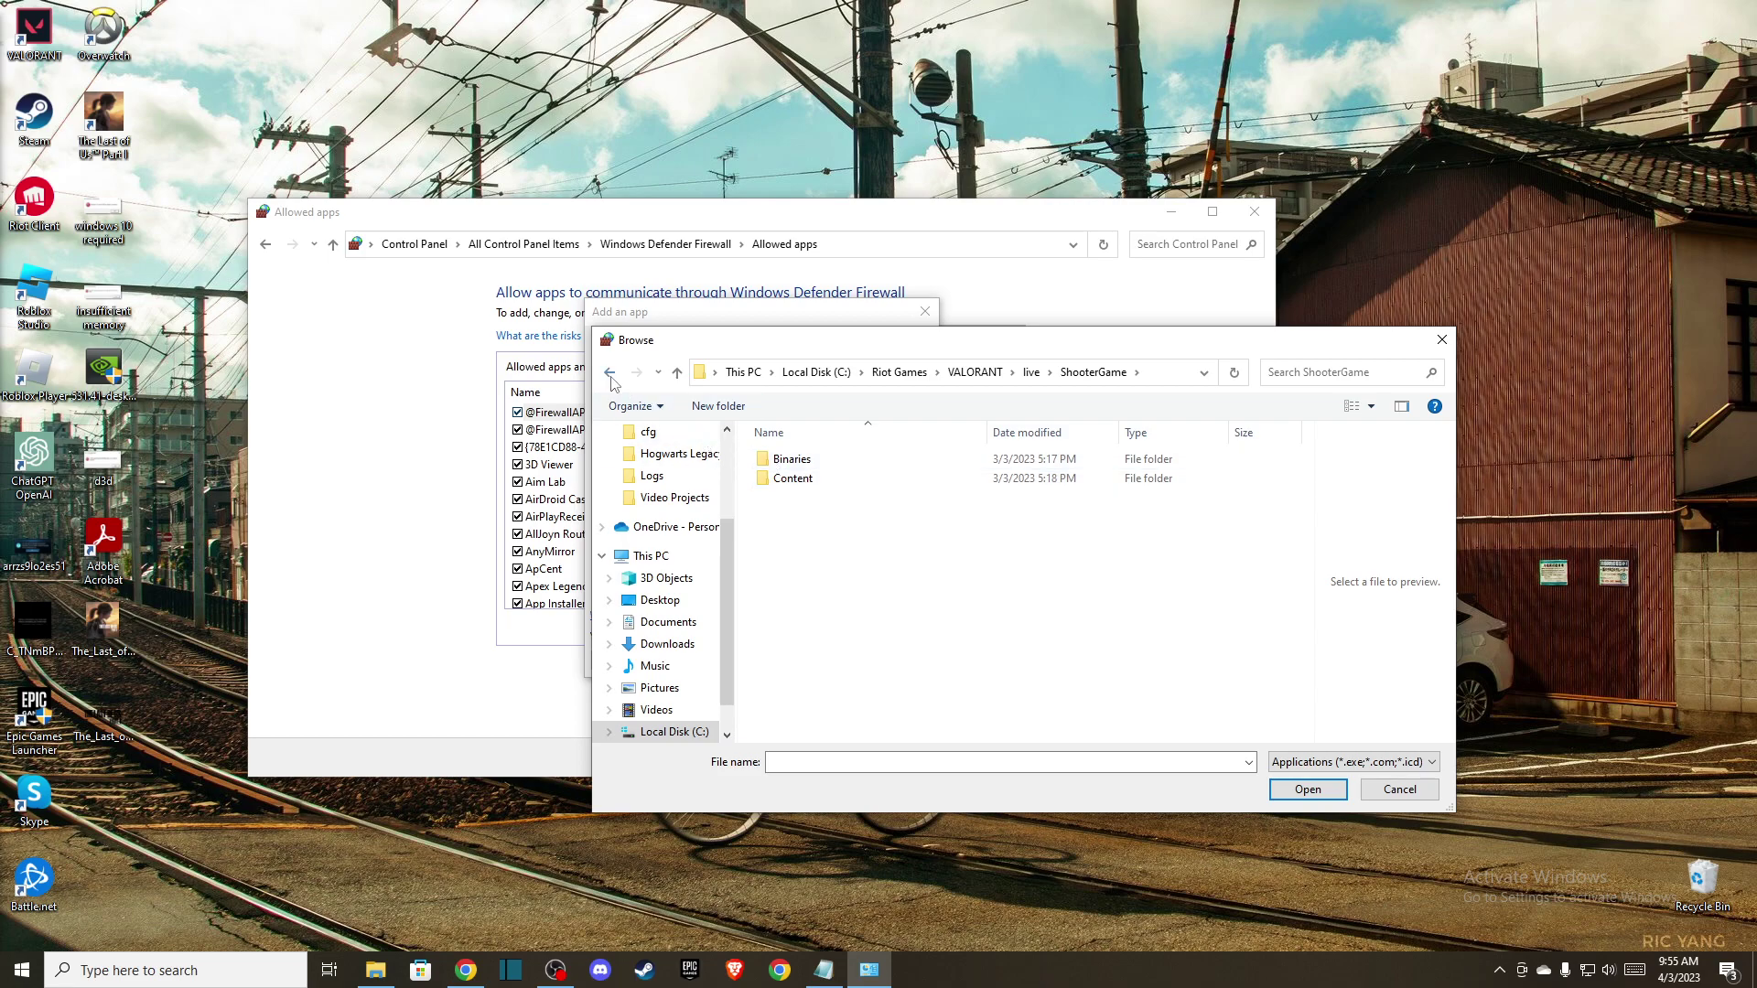
pyautogui.click(789, 483)
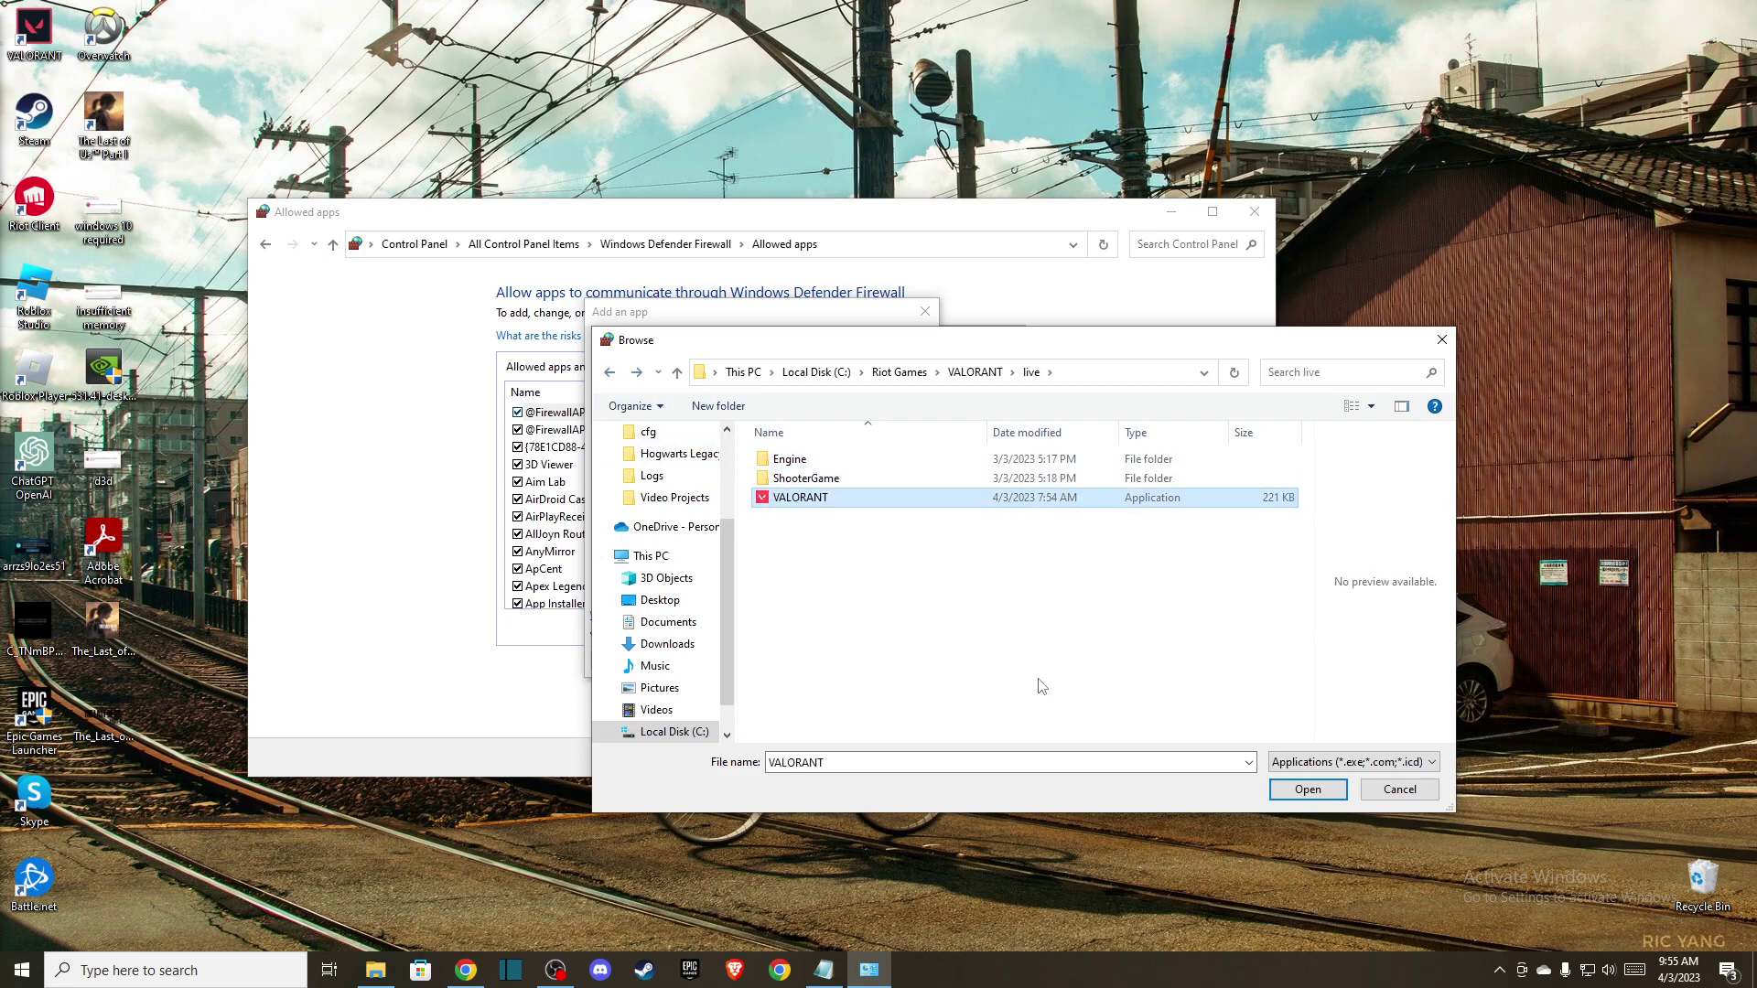
pyautogui.click(1291, 793)
pyautogui.click(827, 662)
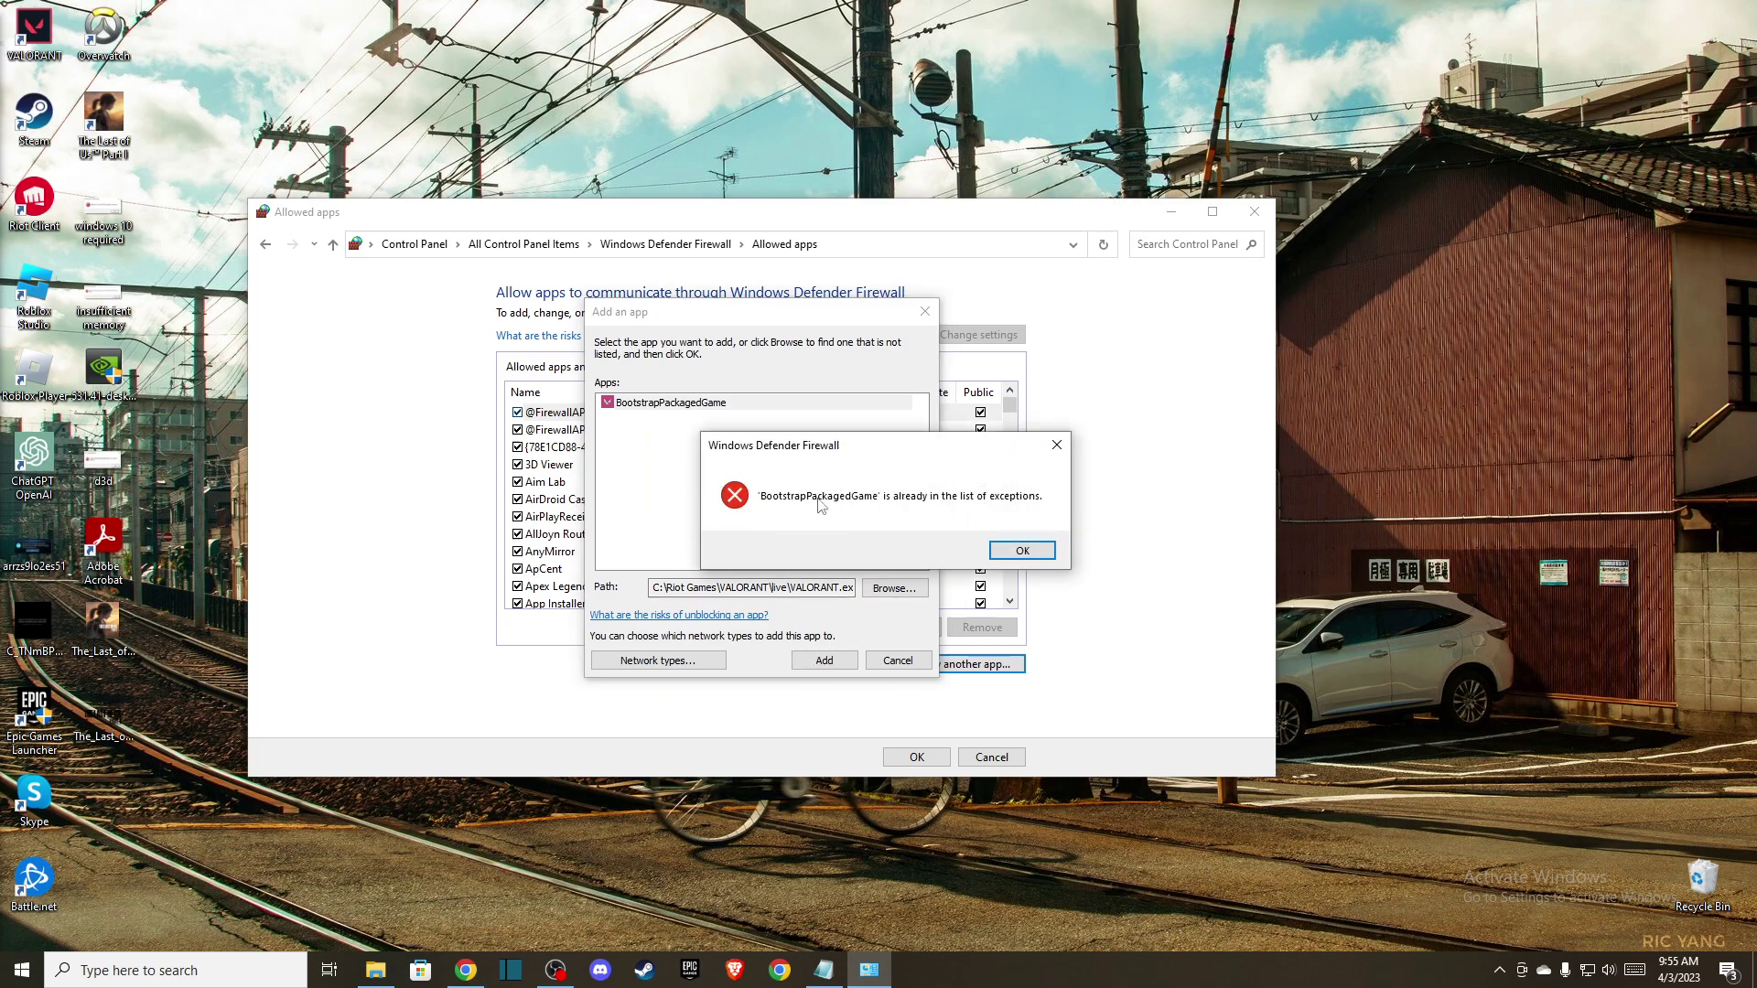
# Acknowledge the already-in-the-list message, cancel the add, and close the firewall window.
pyautogui.click(1024, 552)
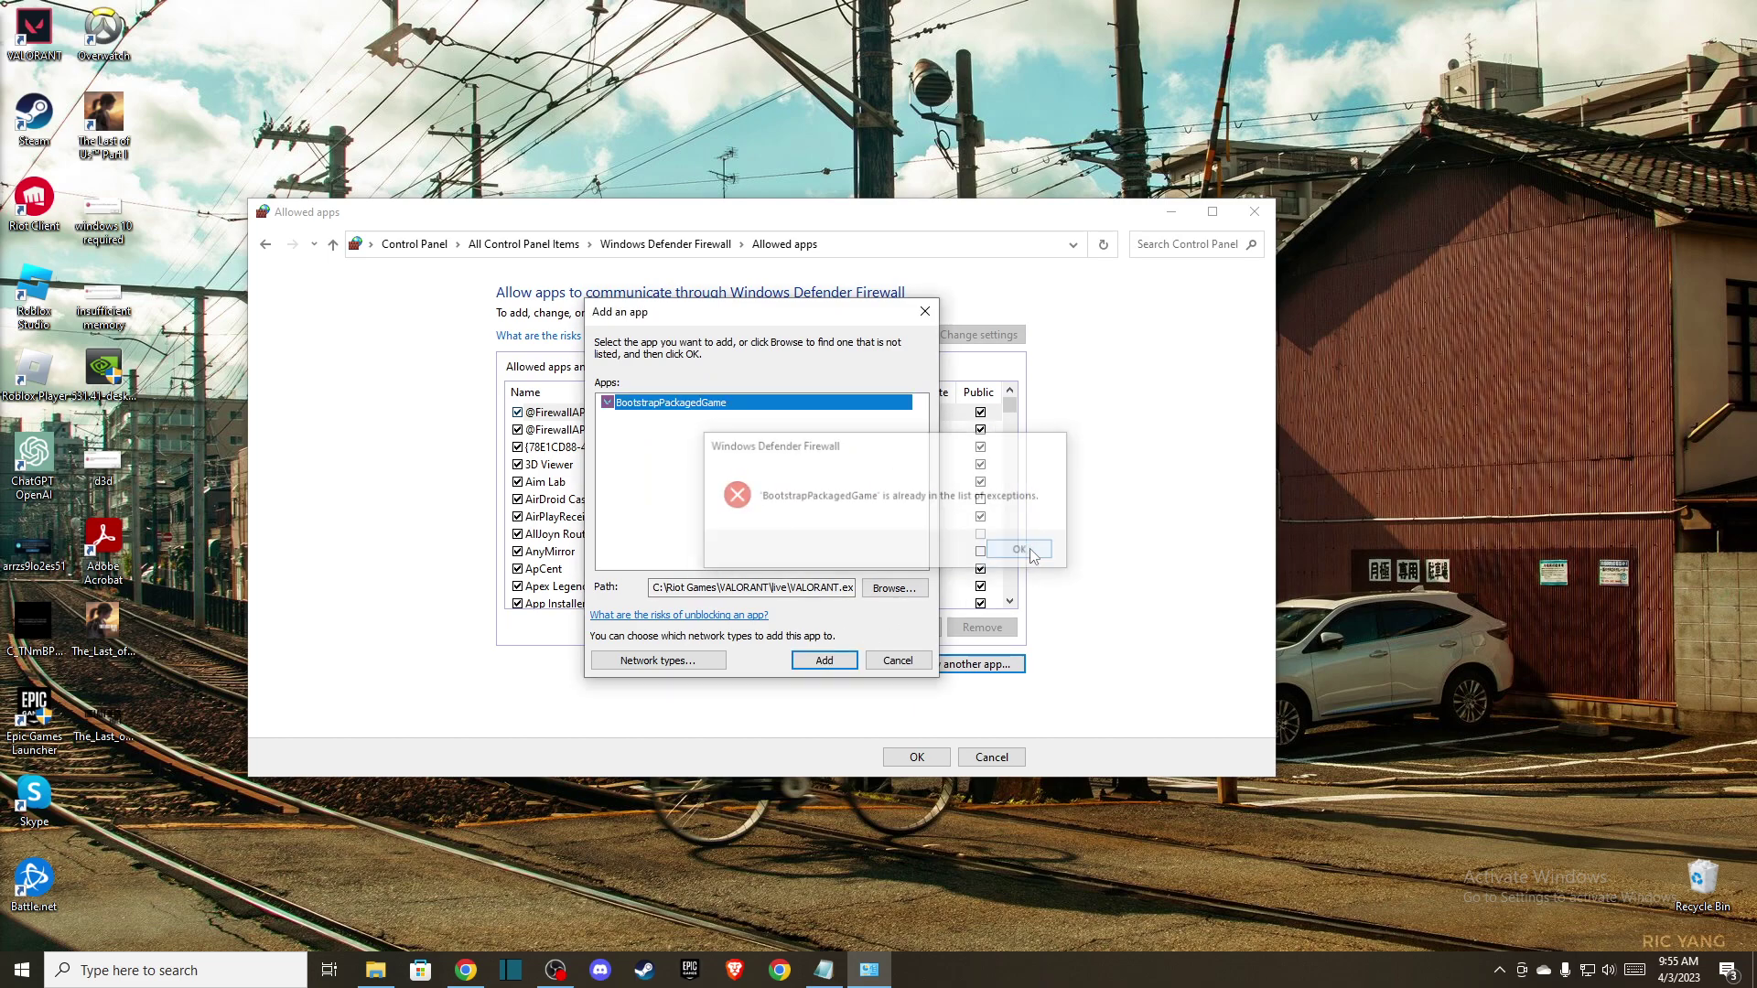
pyautogui.click(898, 663)
pyautogui.click(961, 759)
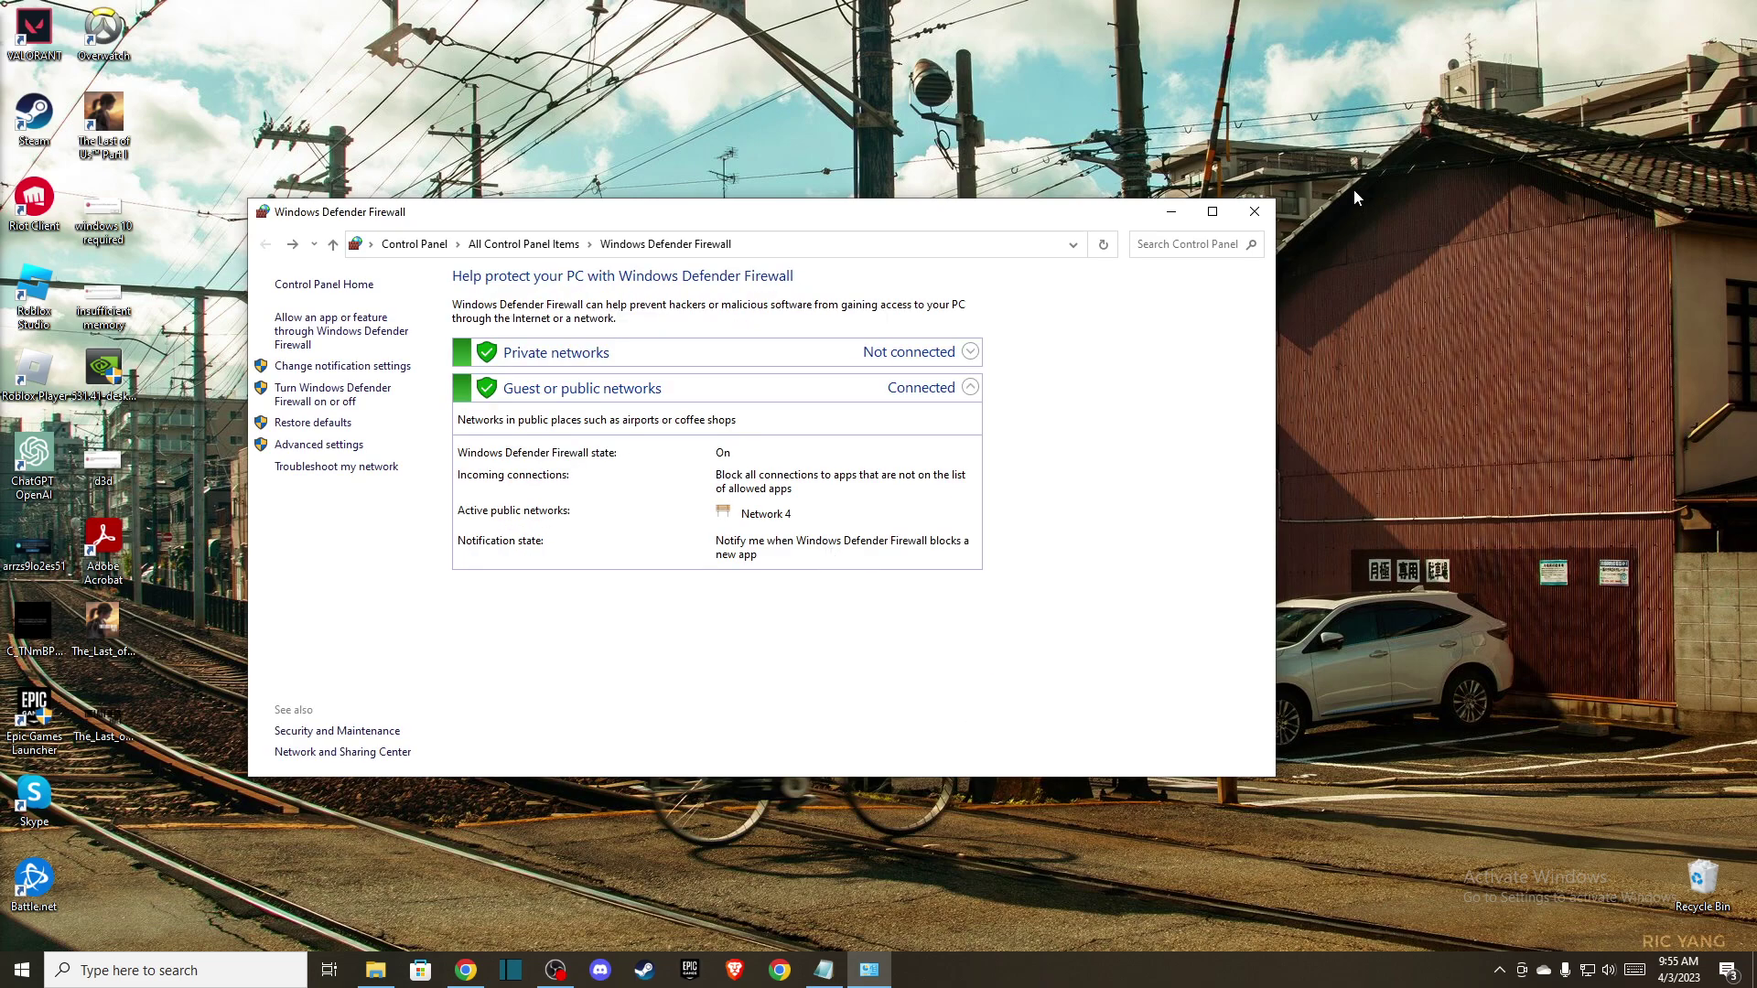
pyautogui.click(1253, 212)
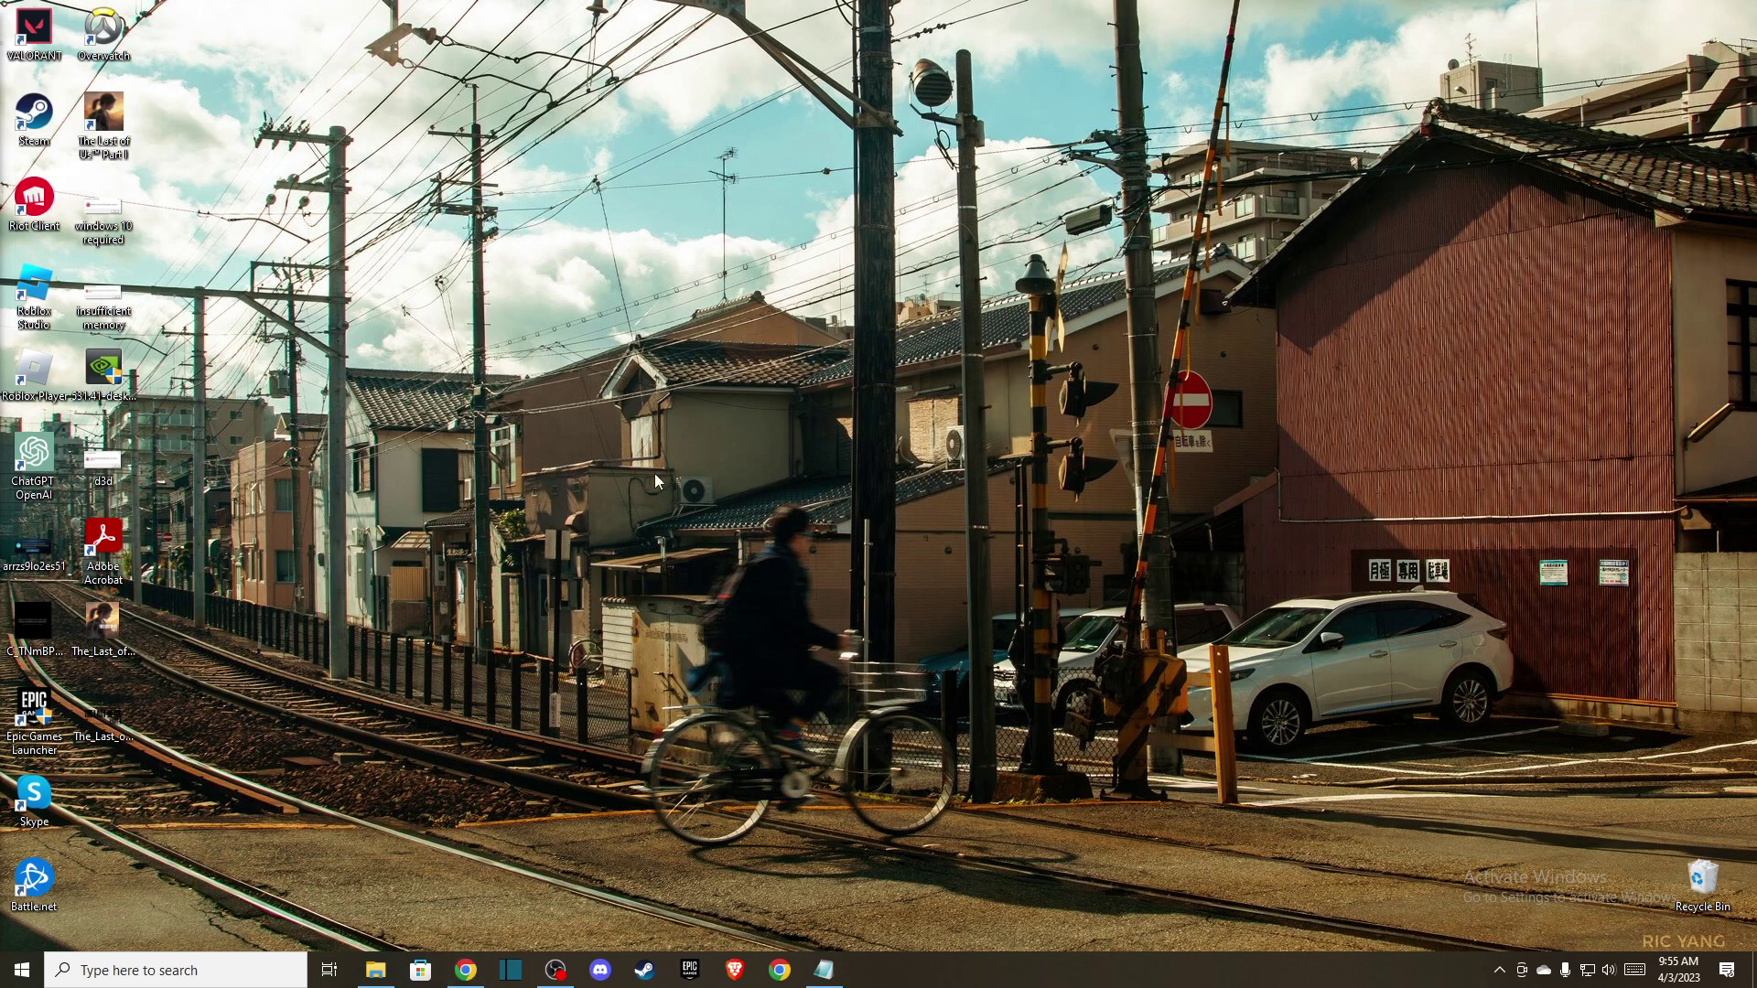